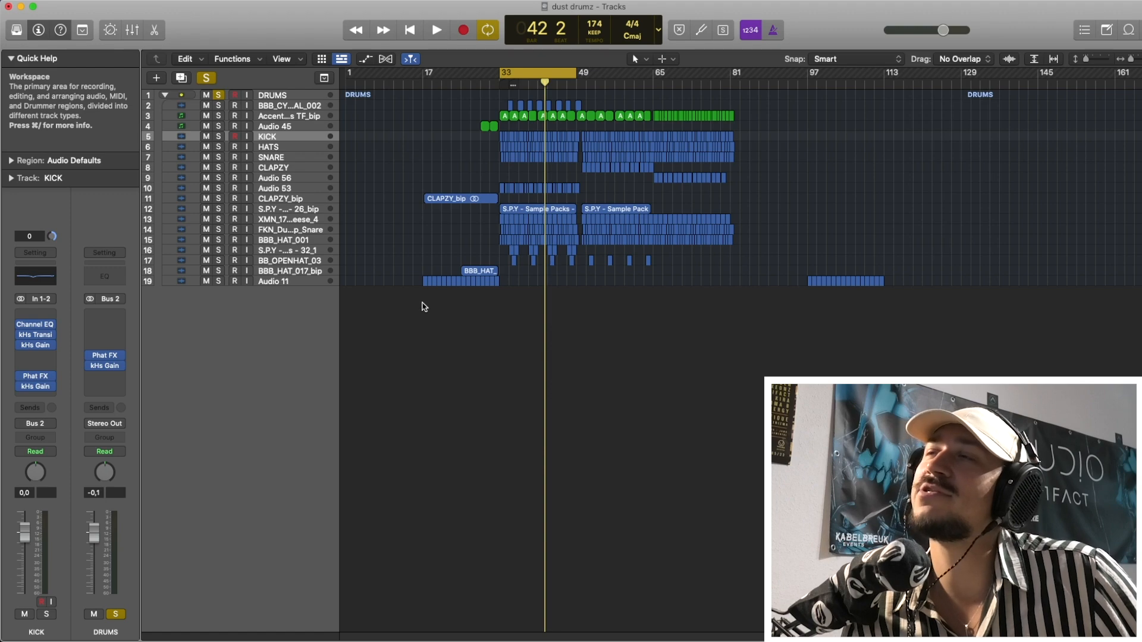
Open the Channel EQ on the KICK track.
left_click_drag(395, 303, 425, 311)
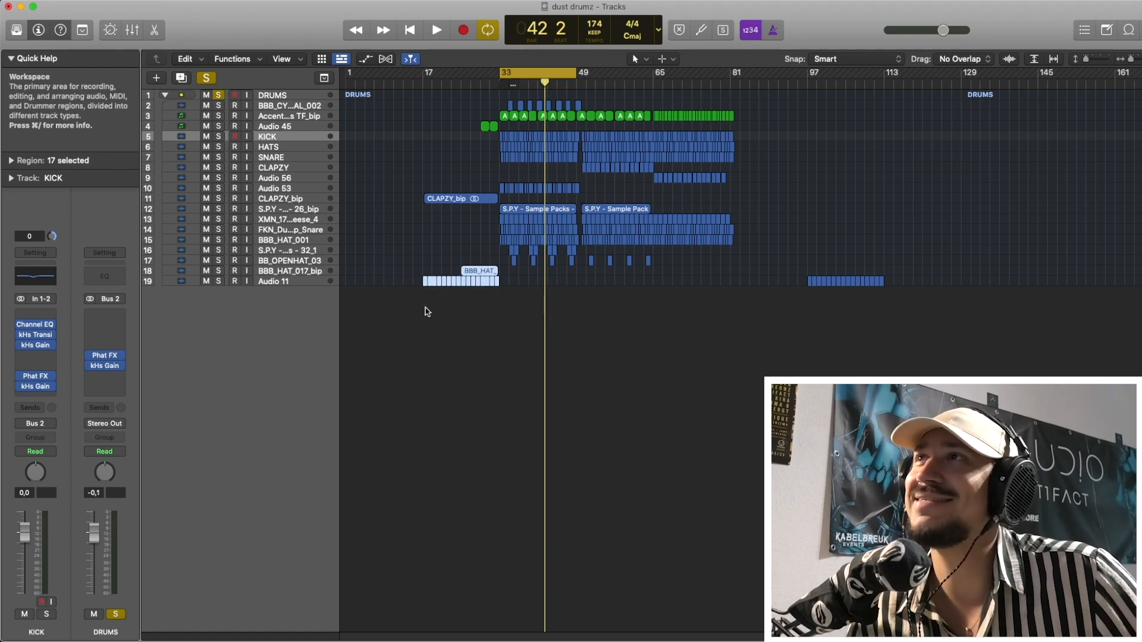
left_click(37, 326)
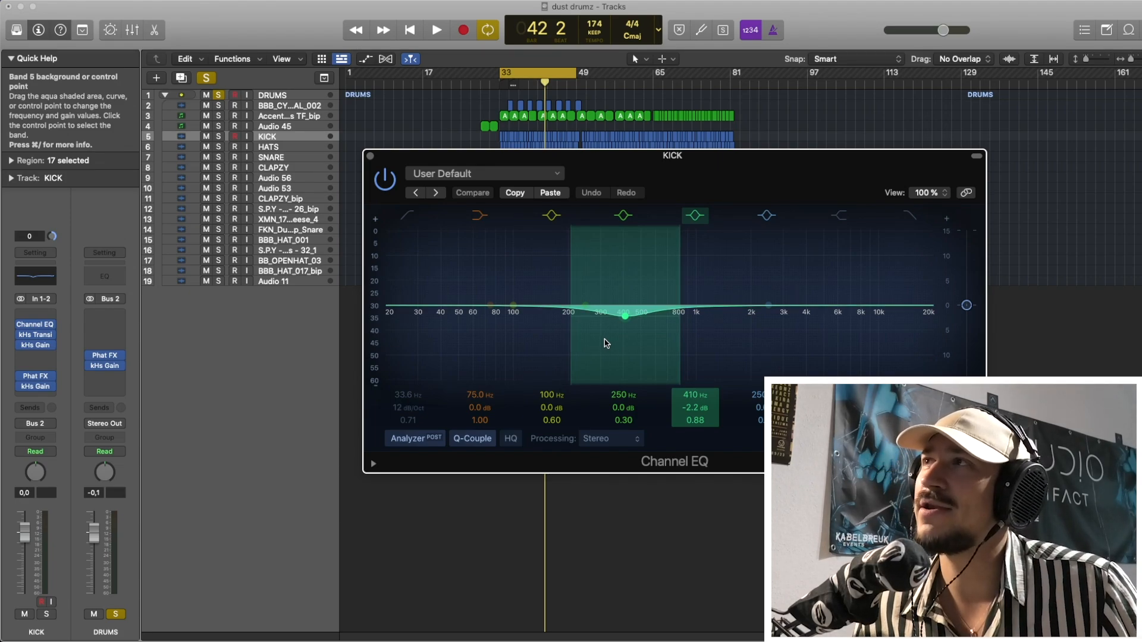
Try small frequency and gain changes on the kick EQ's 410 Hz band, reverting each one with Compare.
mouse_move(604, 341)
left_mouse_down()
mouse_move(603, 361)
mouse_move(592, 336)
mouse_move(601, 349)
mouse_move(589, 339)
mouse_move(592, 352)
left_mouse_up()
left_click(473, 192)
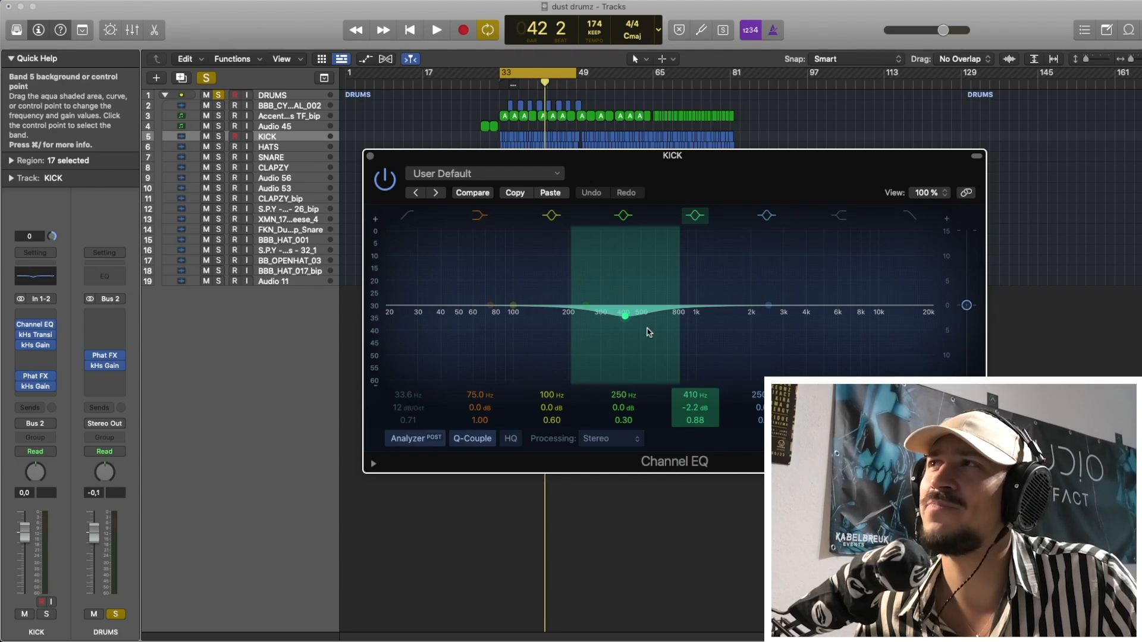
left_click_drag(649, 332, 649, 332)
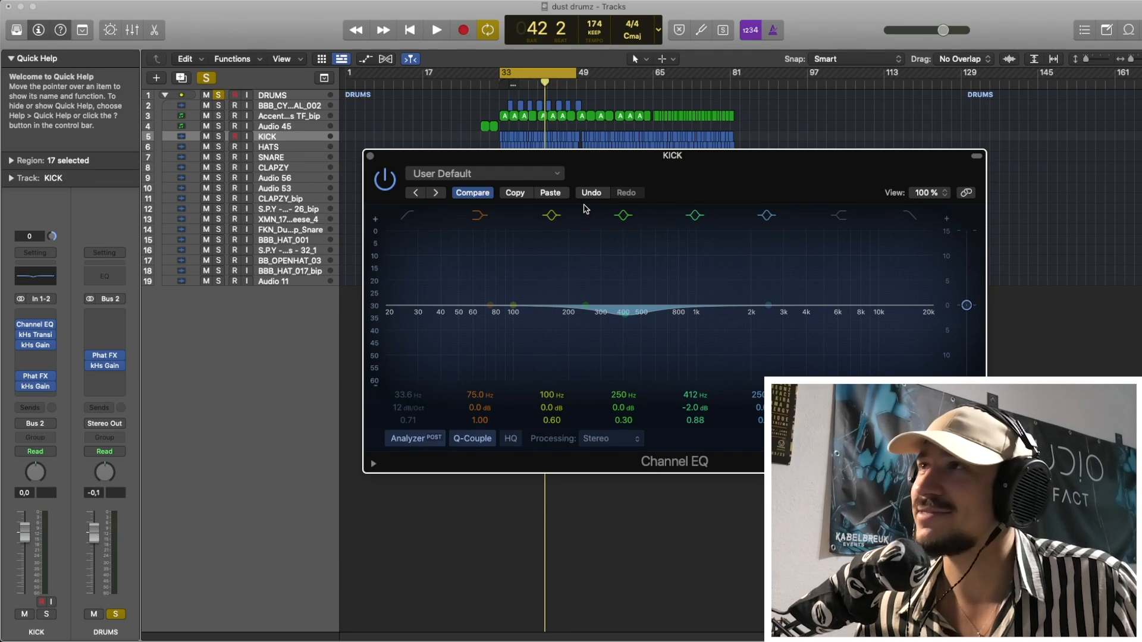
left_click(471, 193)
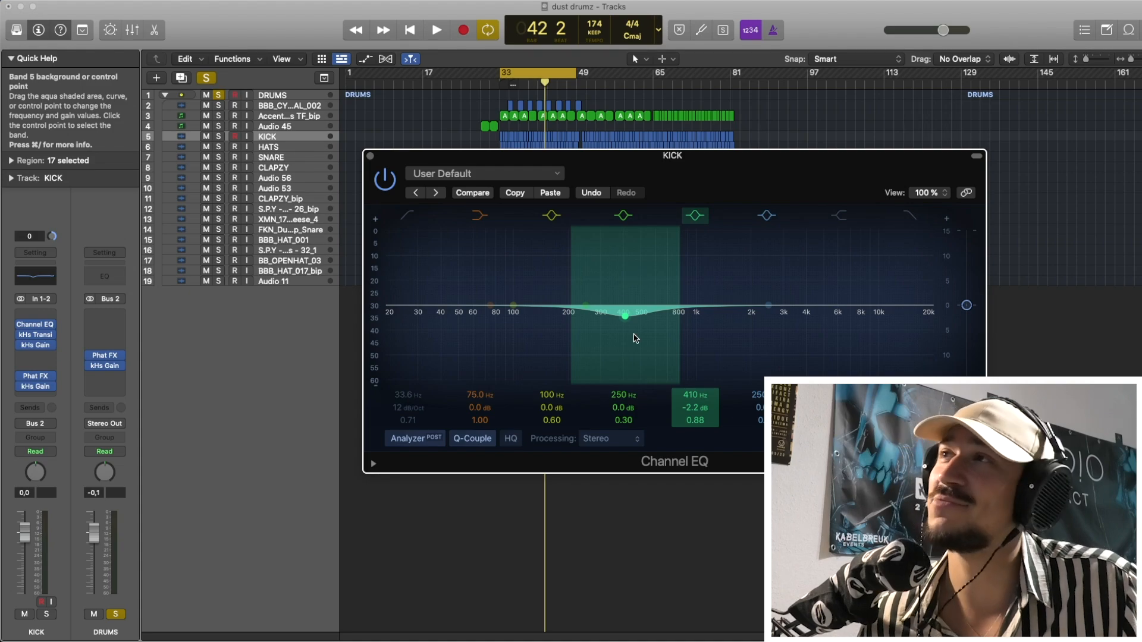
left_click_drag(634, 334, 634, 336)
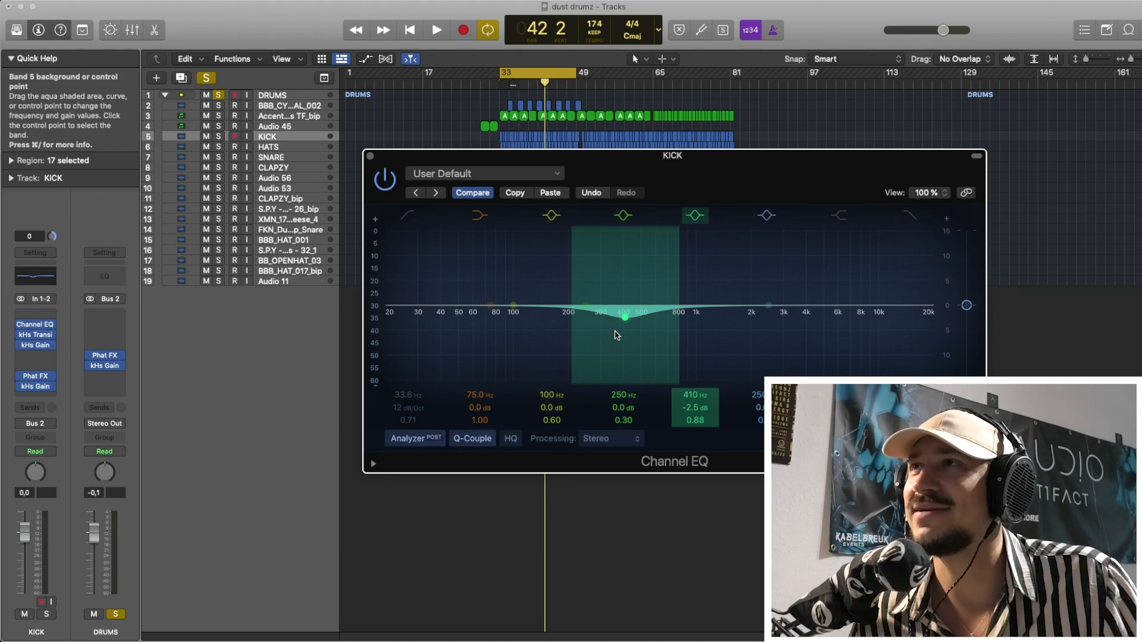
left_click_drag(617, 335, 612, 323)
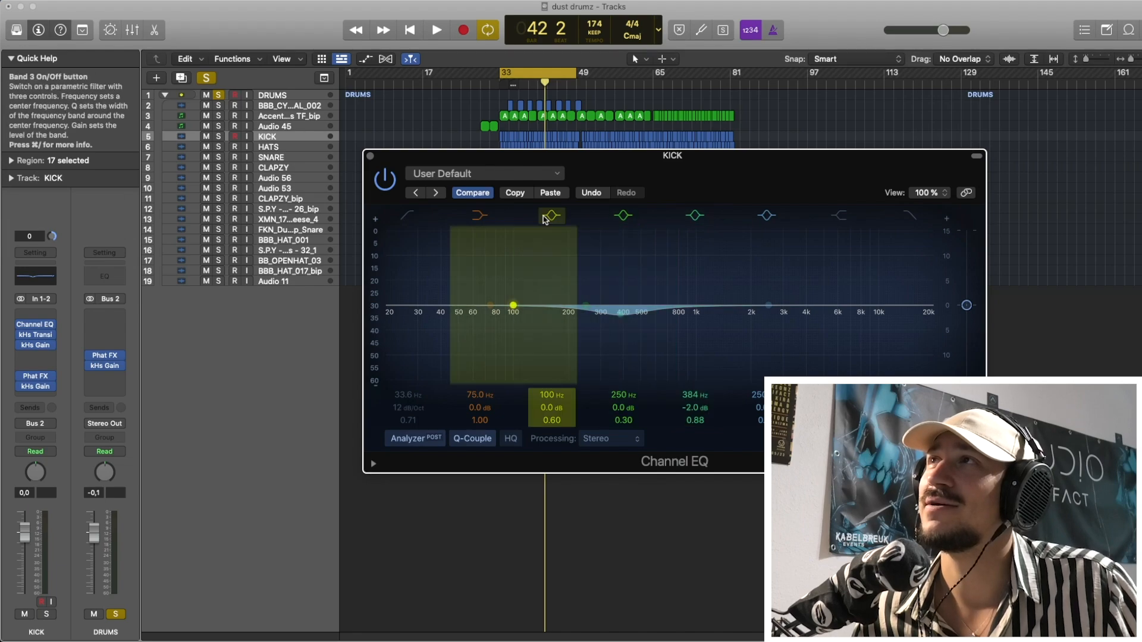
left_click(487, 197)
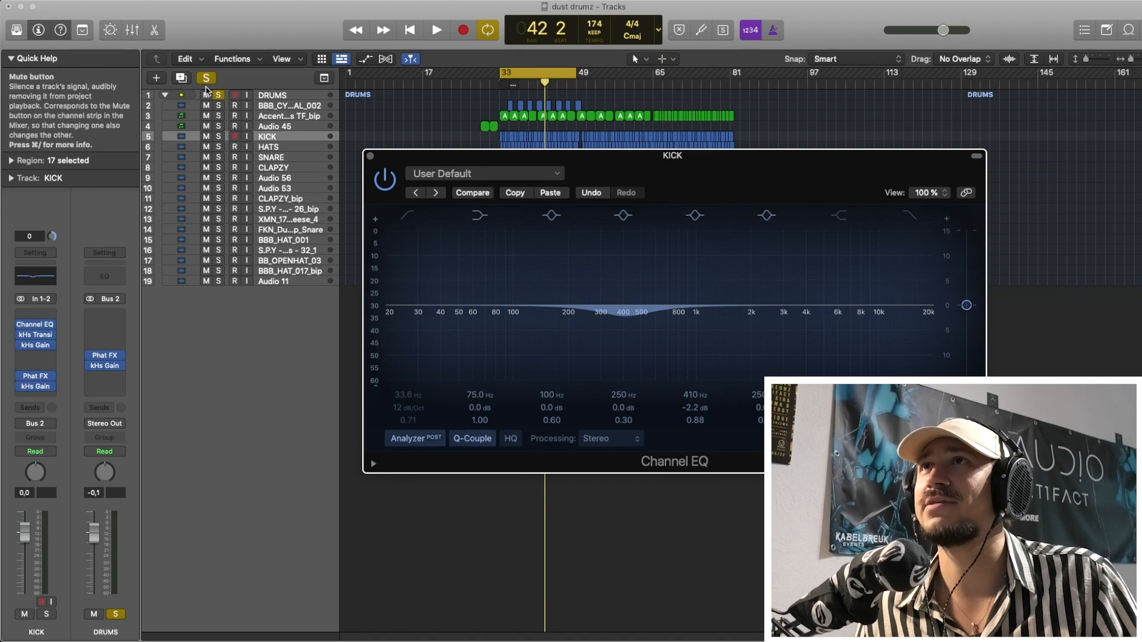
Turn off solo on the DRUMS track stack and play the loop briefly to view the kick's spectrum in the Channel EQ.
left_click(219, 96)
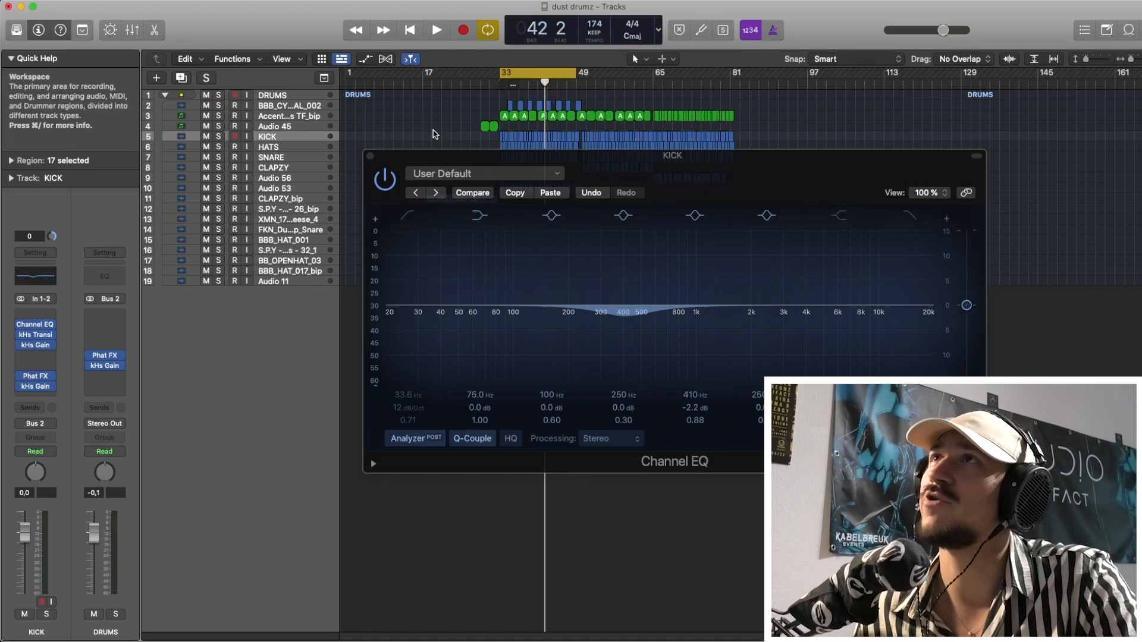
left_click_drag(390, 160, 370, 162)
key("space")
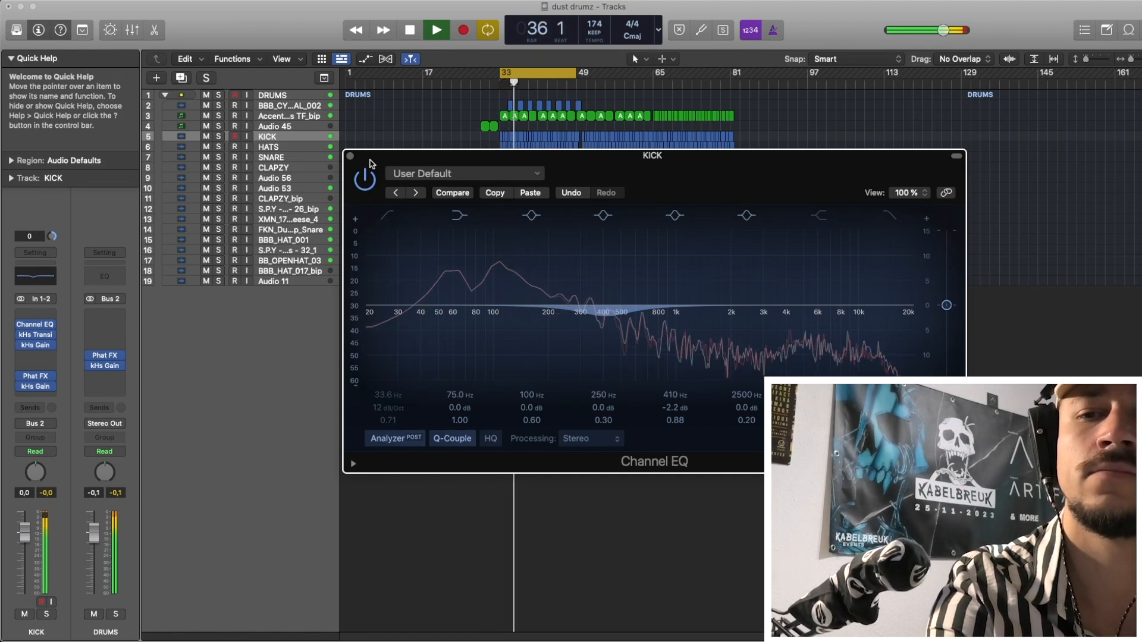
key("space")
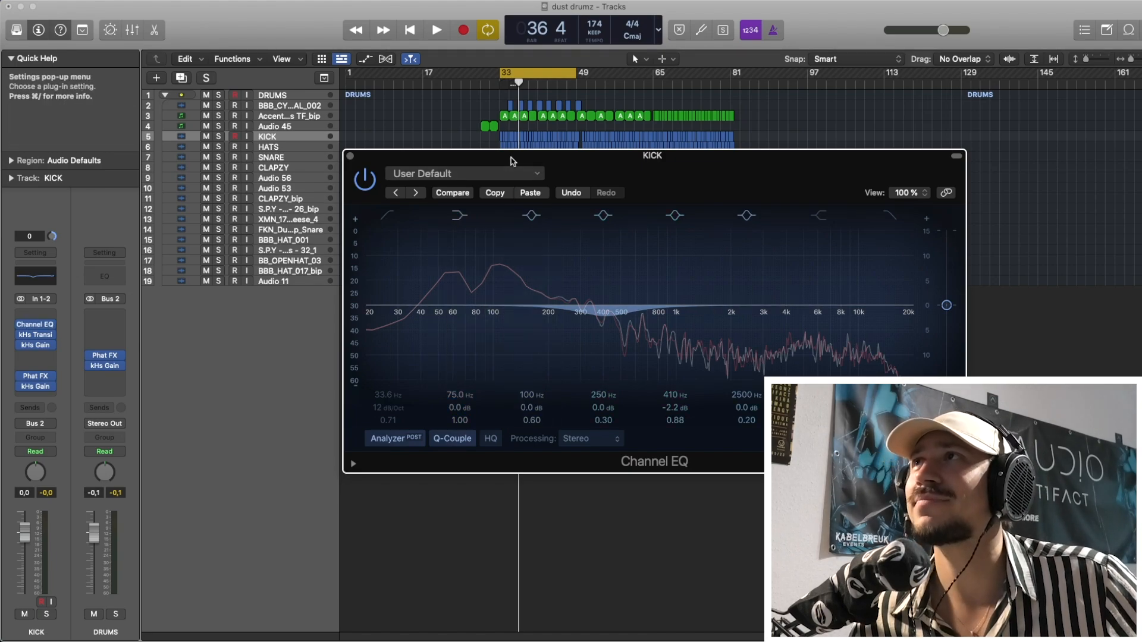
Try shifting the kick EQ's 410 Hz band to 404 Hz at -2.8 dB, and restore the saved setting with Compare.
left_click_drag(511, 160, 354, 154)
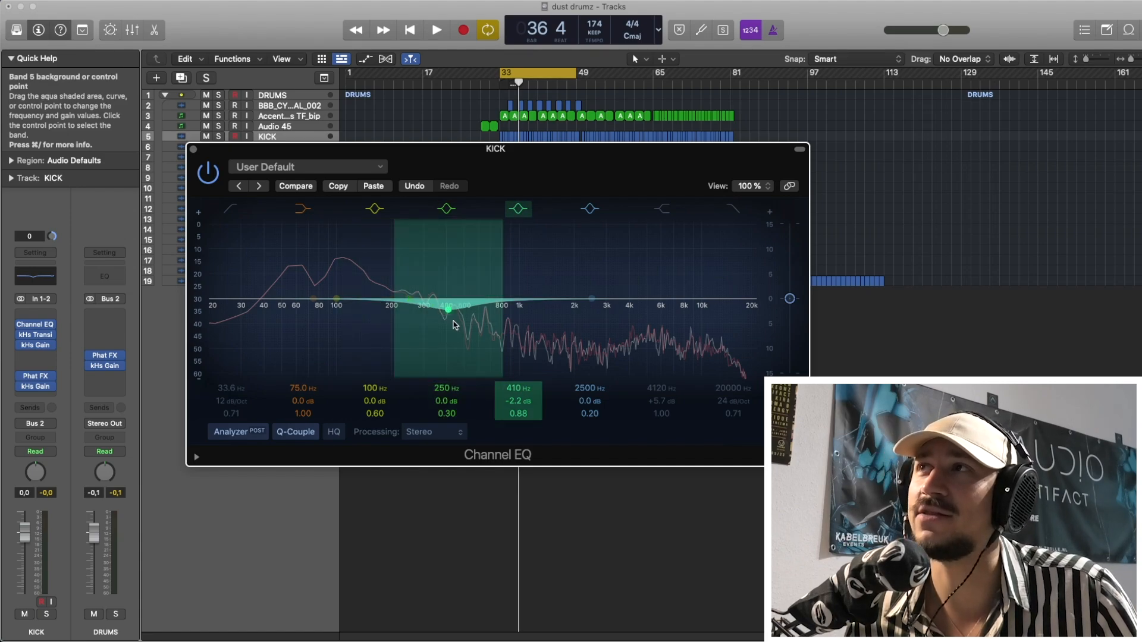
mouse_move(453, 325)
left_mouse_down()
mouse_move(436, 305)
mouse_move(343, 300)
mouse_move(624, 309)
mouse_move(635, 272)
mouse_move(623, 300)
mouse_move(454, 322)
left_mouse_up()
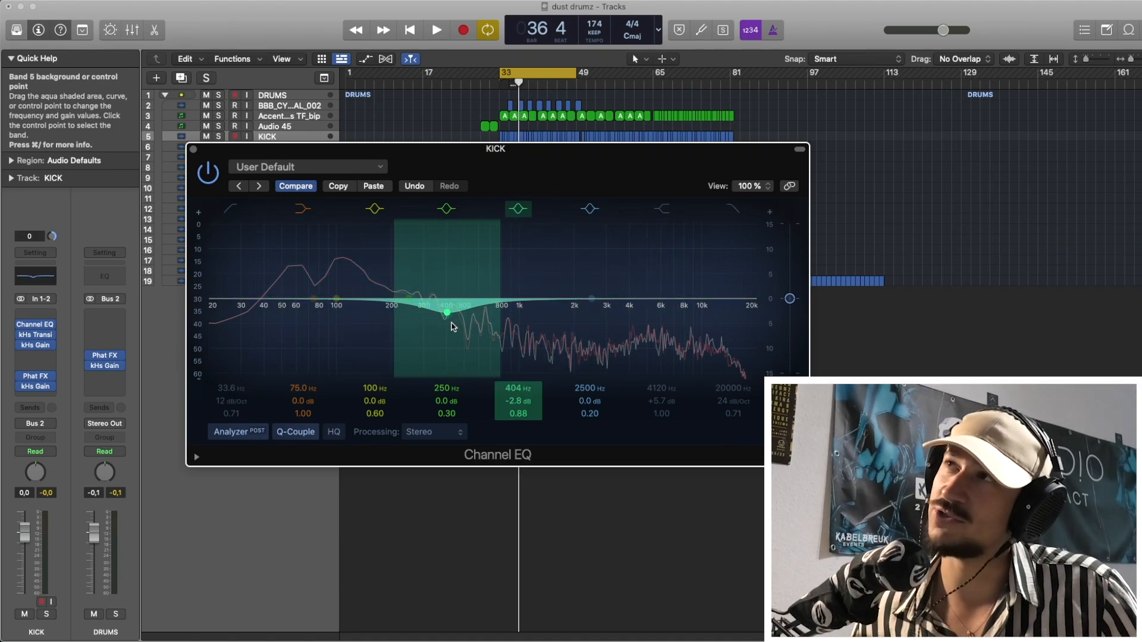
left_click(300, 185)
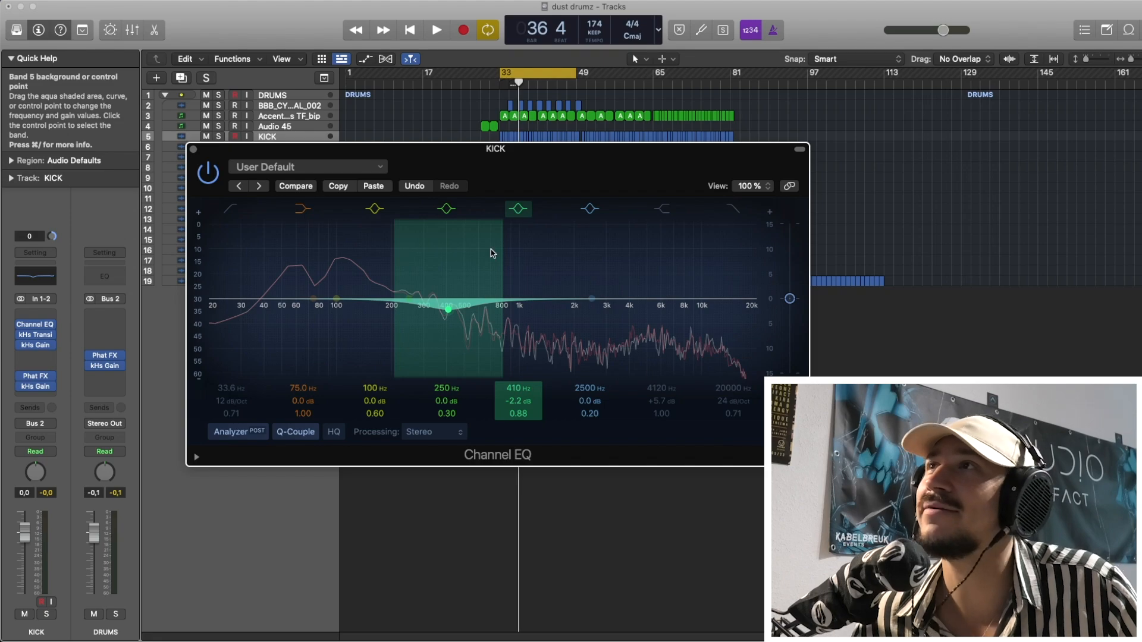
left_click_drag(527, 158, 508, 157)
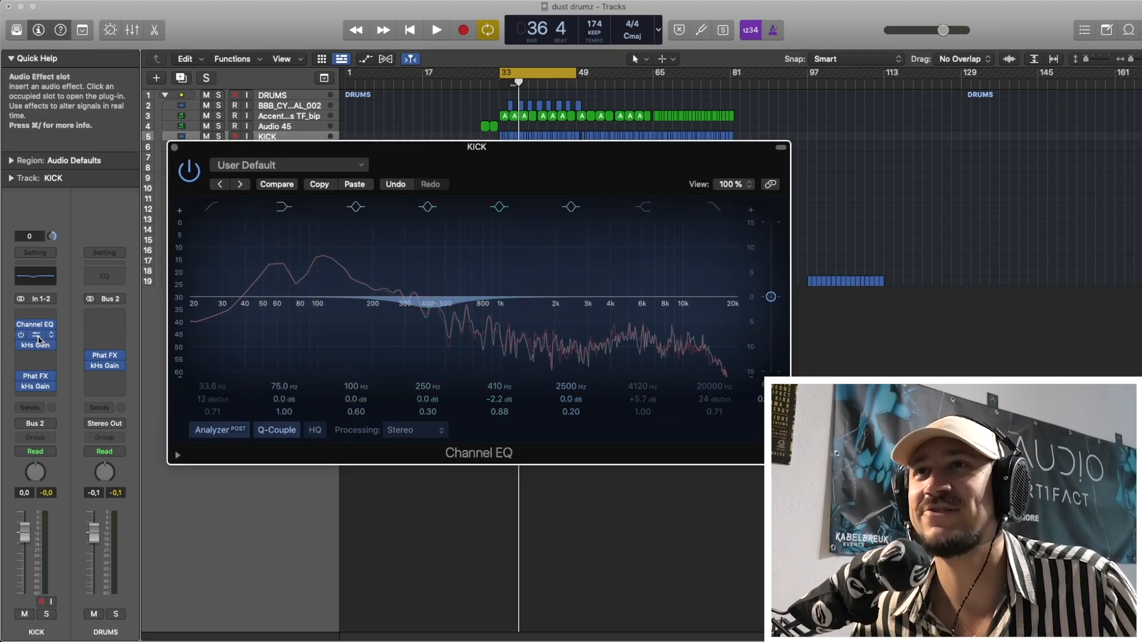
Inspect the Transient Shaper, first kHs Gain and Phat FX plug-ins on the KICK channel, closing each one.
left_click(37, 336)
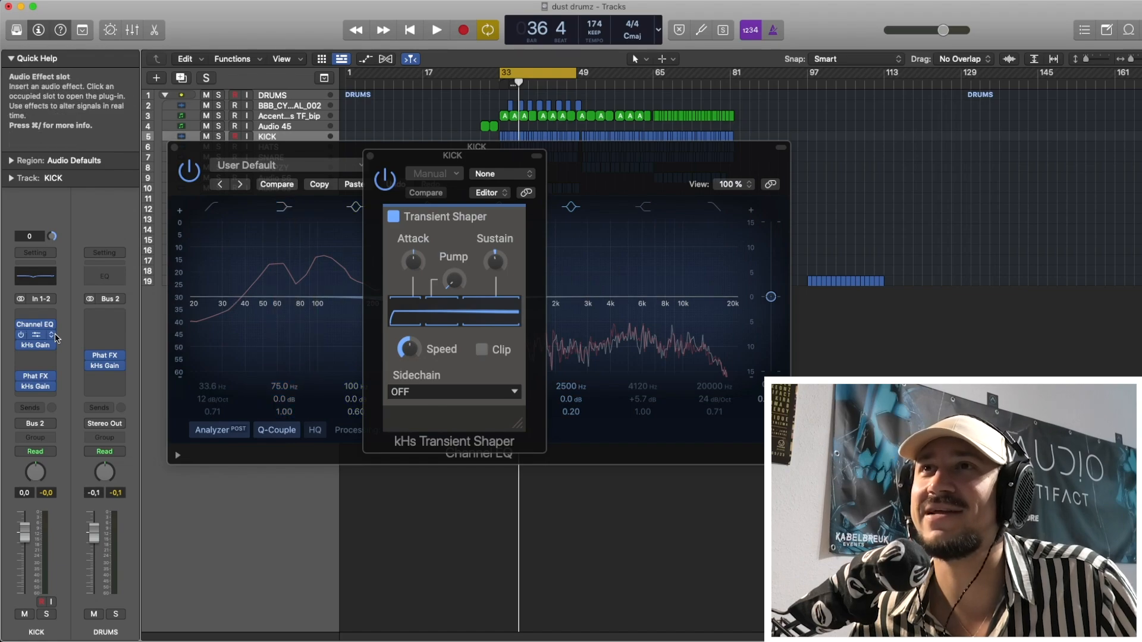
left_click(37, 338)
left_click(37, 348)
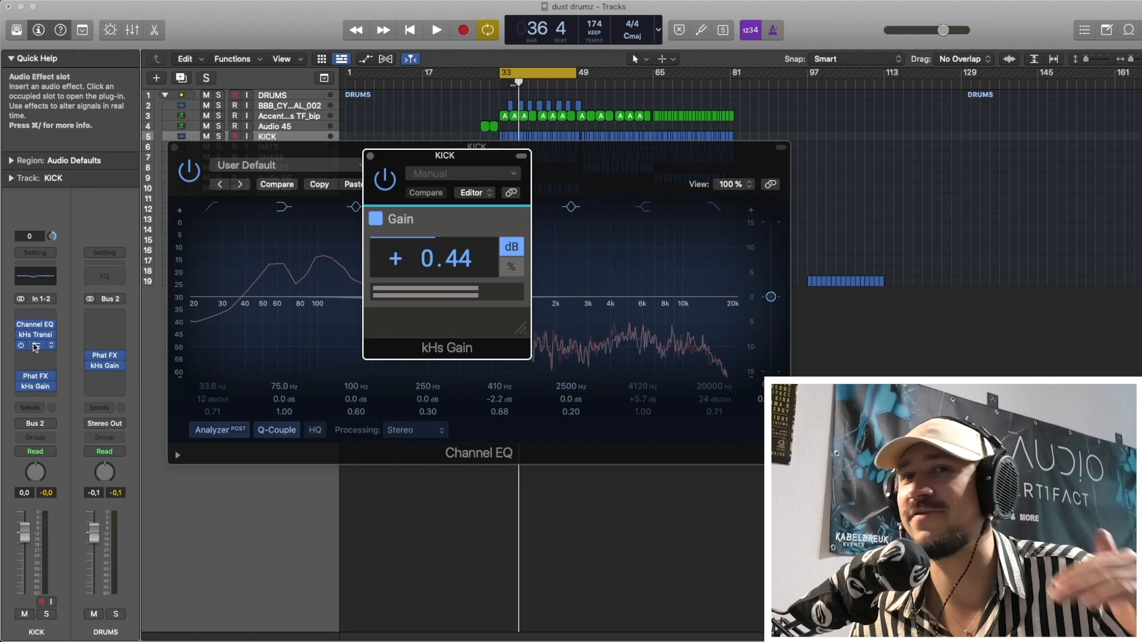
left_click(36, 347)
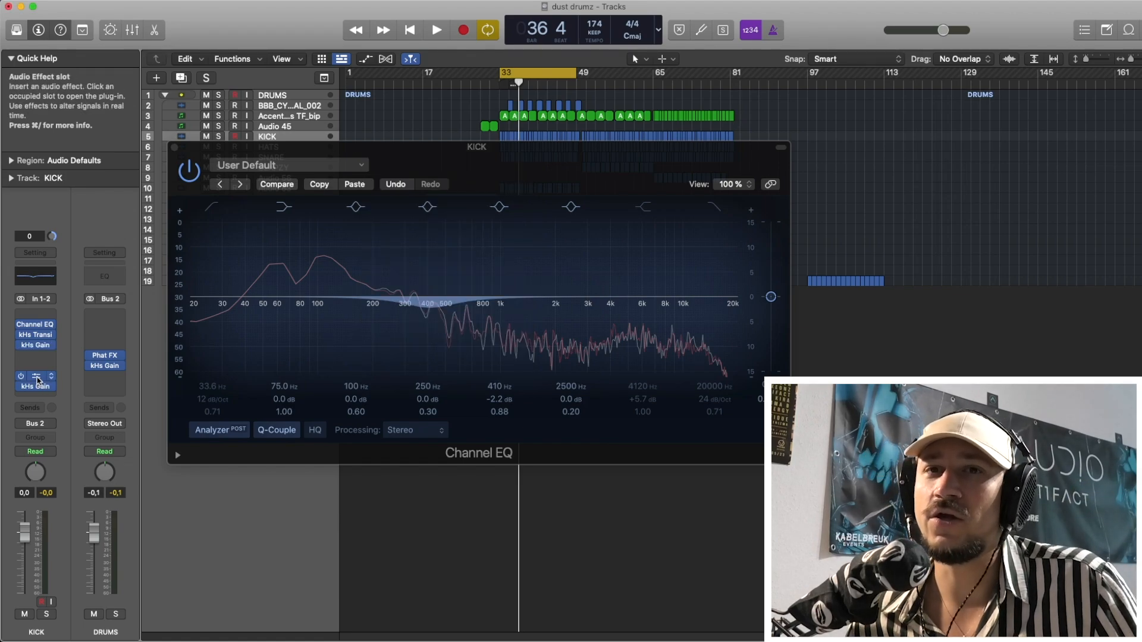
left_click(37, 377)
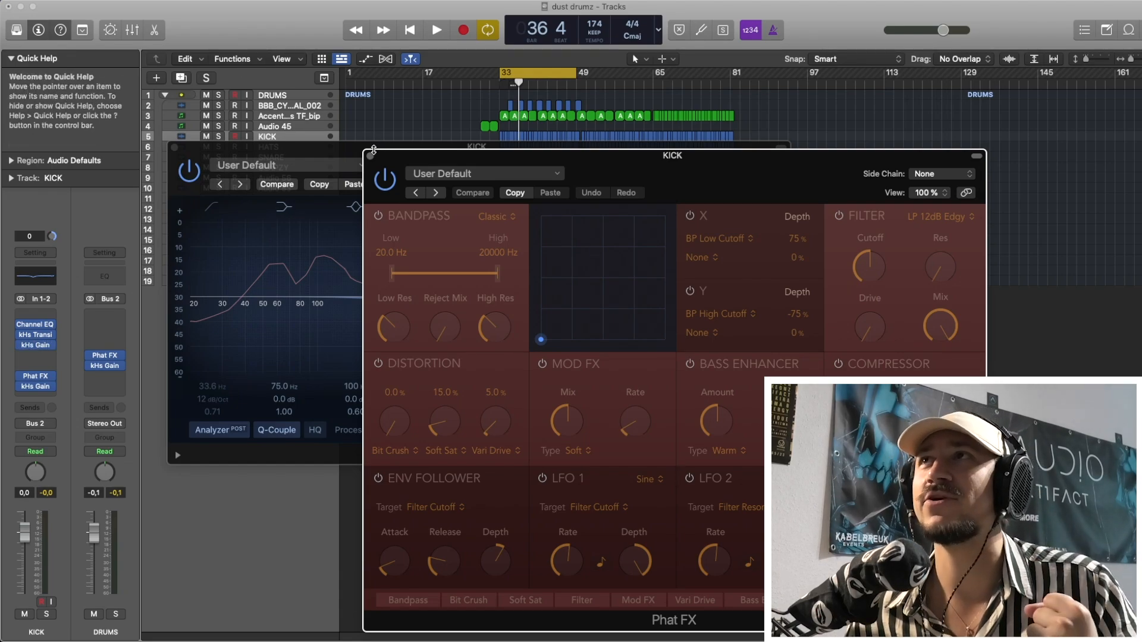
left_click(371, 155)
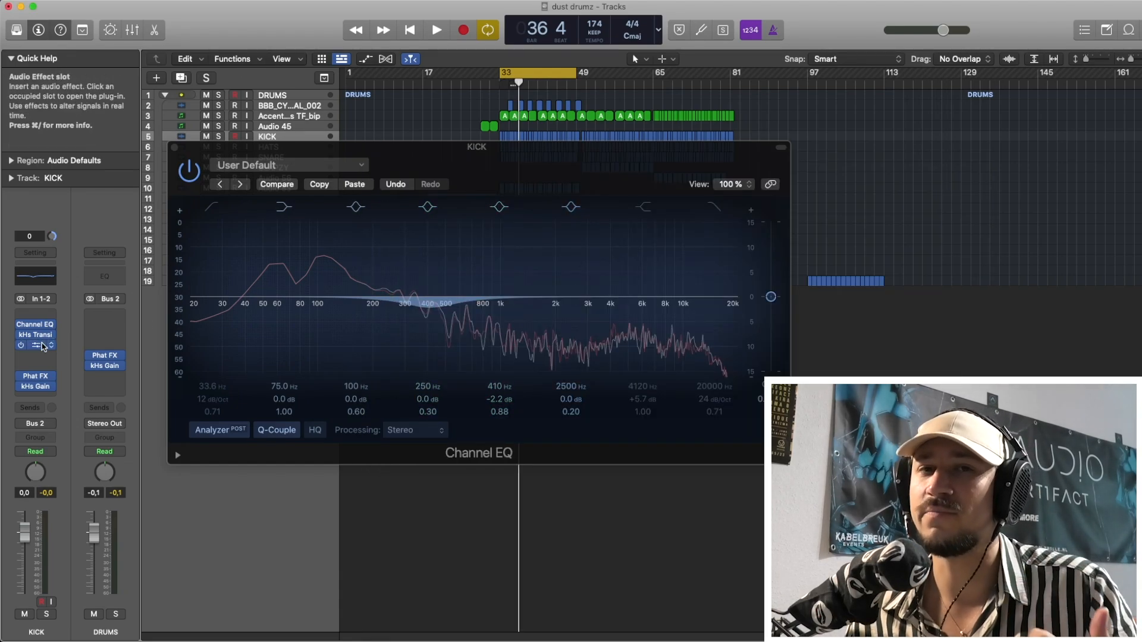
Review the kick's kHs Gain and Transient Shaper settings again, leaving only the Channel EQ open.
left_click(42, 347)
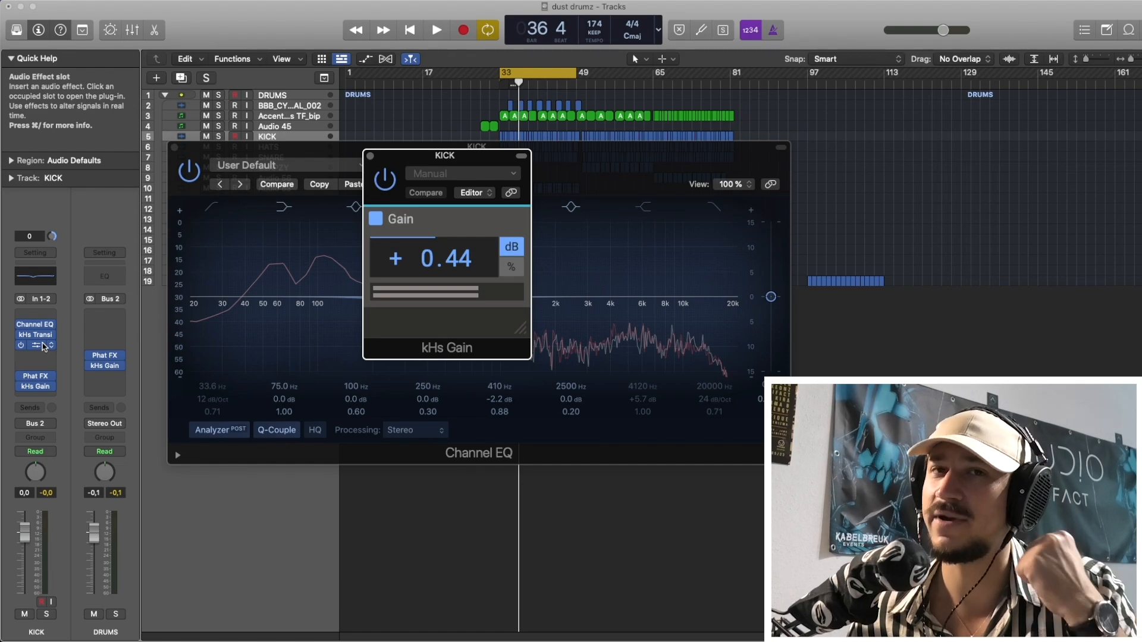
left_click(42, 347)
left_click(36, 335)
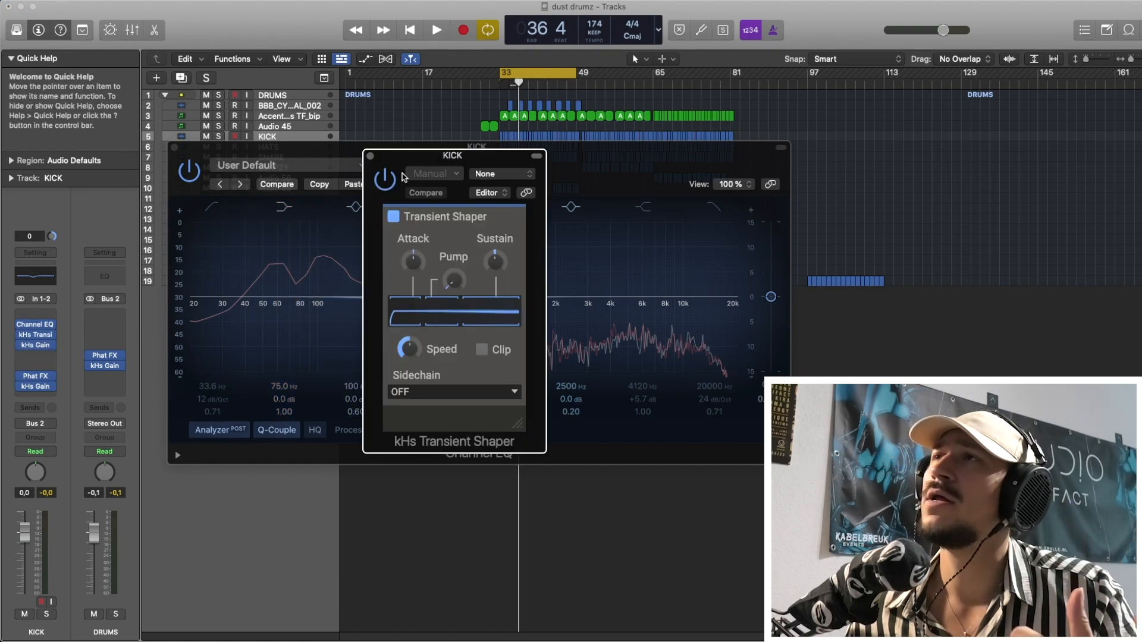
left_click_drag(403, 177, 396, 177)
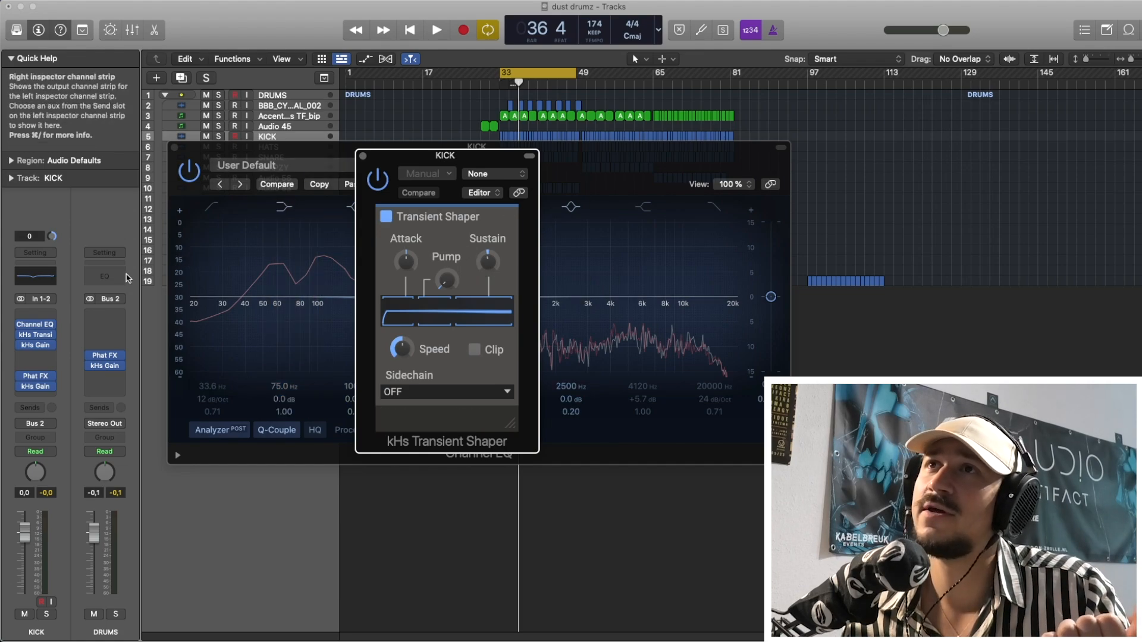
left_click(364, 157)
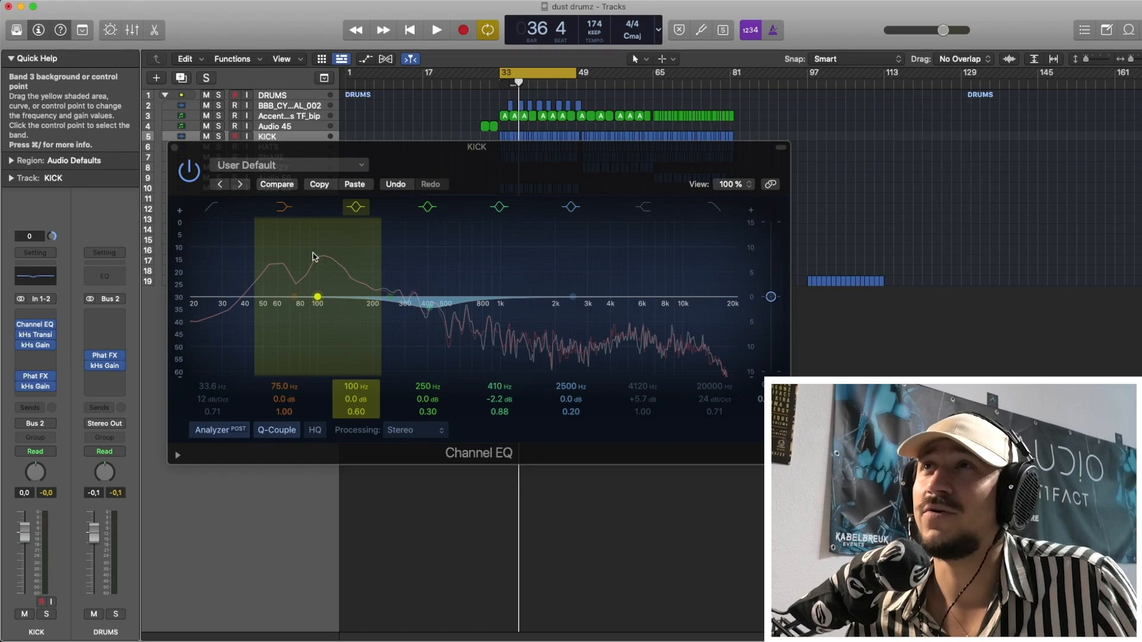
Try a low cut at 28.8 Hz on the kick EQ, switching it on and off to compare it with playback.
left_click(230, 319)
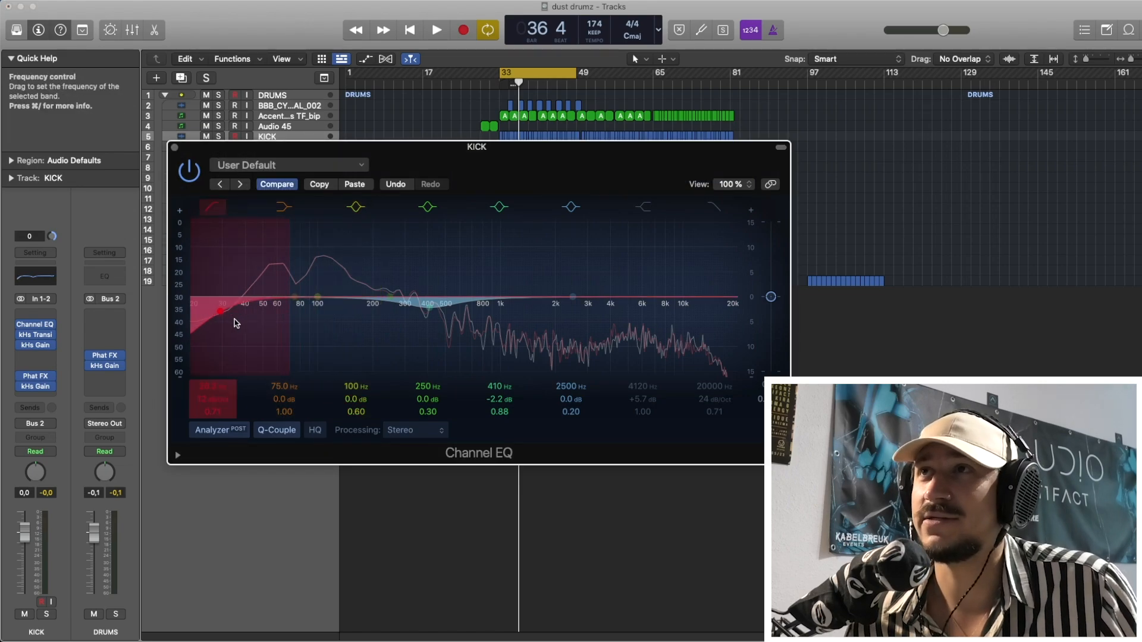
left_click_drag(236, 323, 231, 323)
key("space")
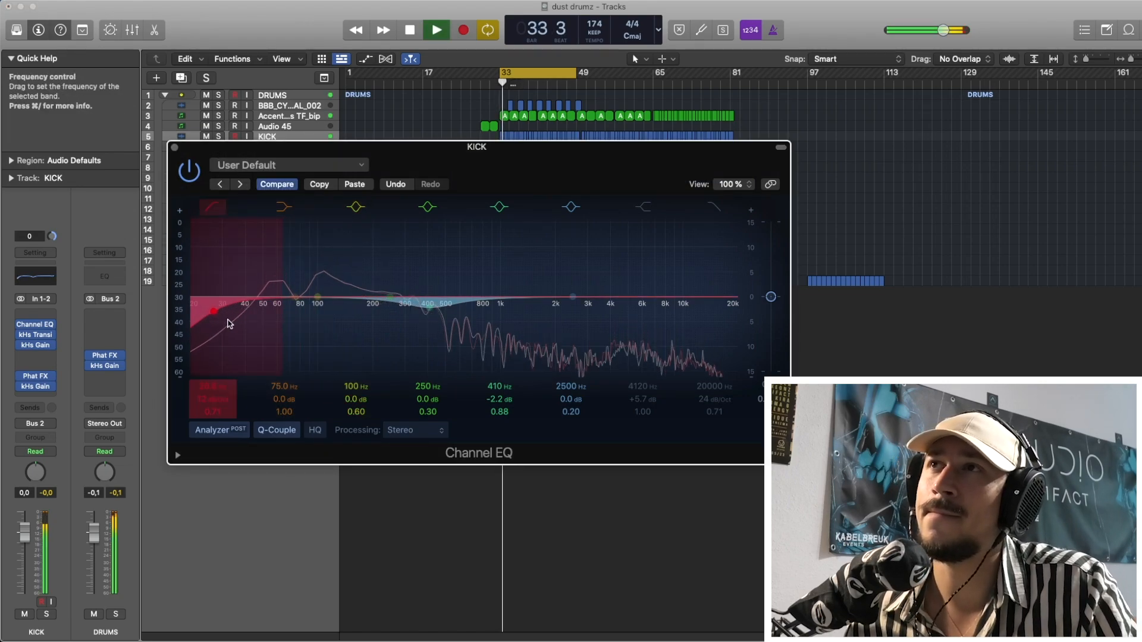
left_click(211, 209)
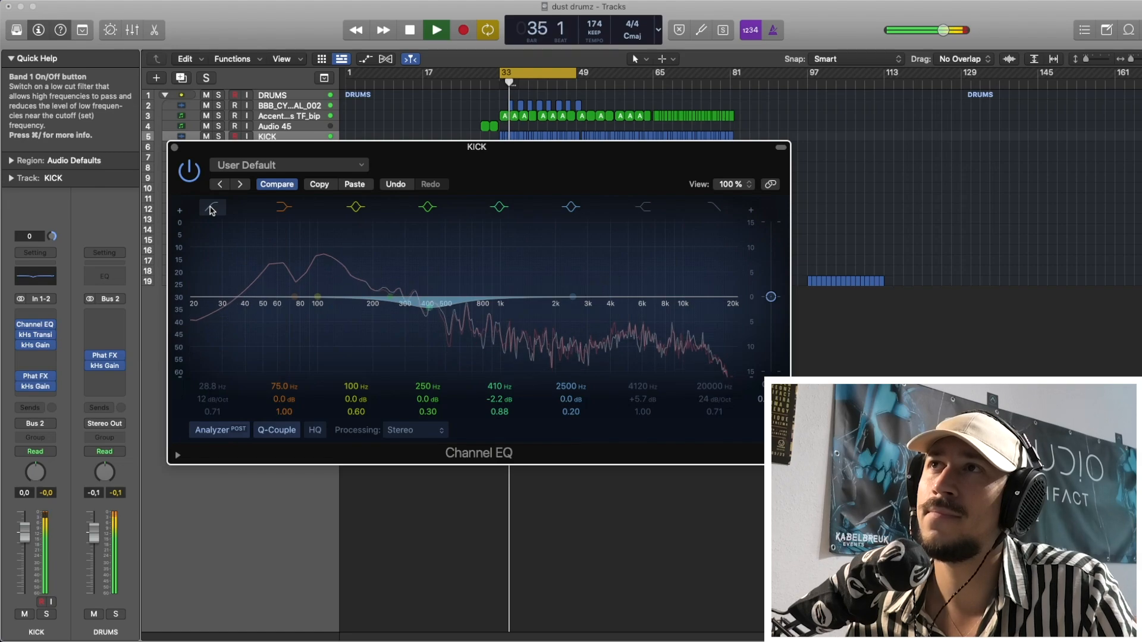
key("space")
left_click(214, 208)
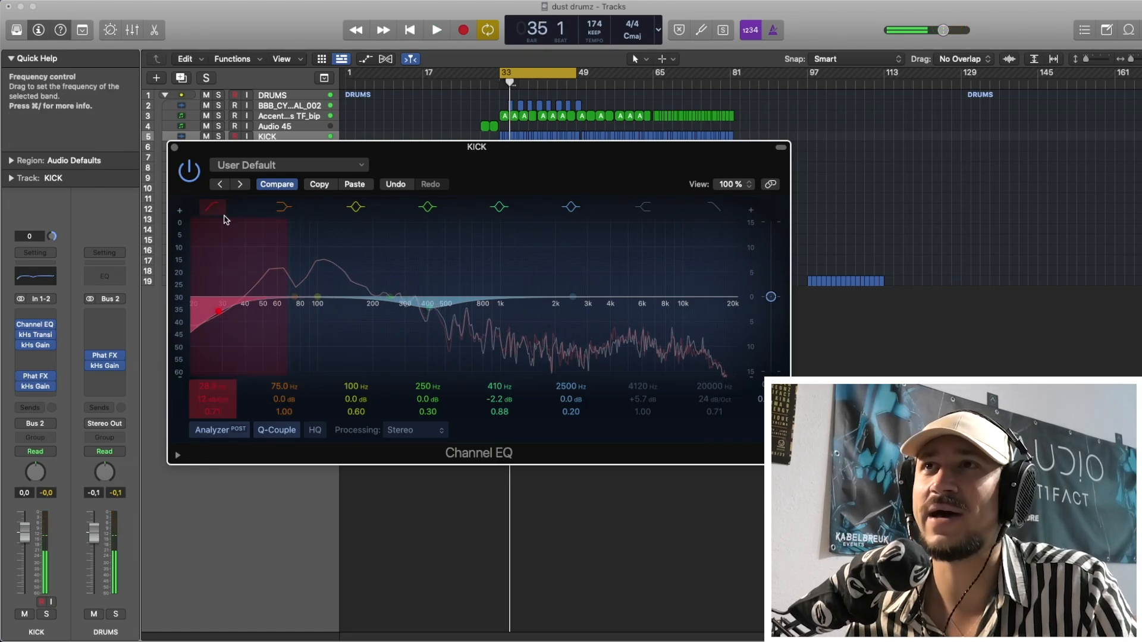
left_click(223, 208)
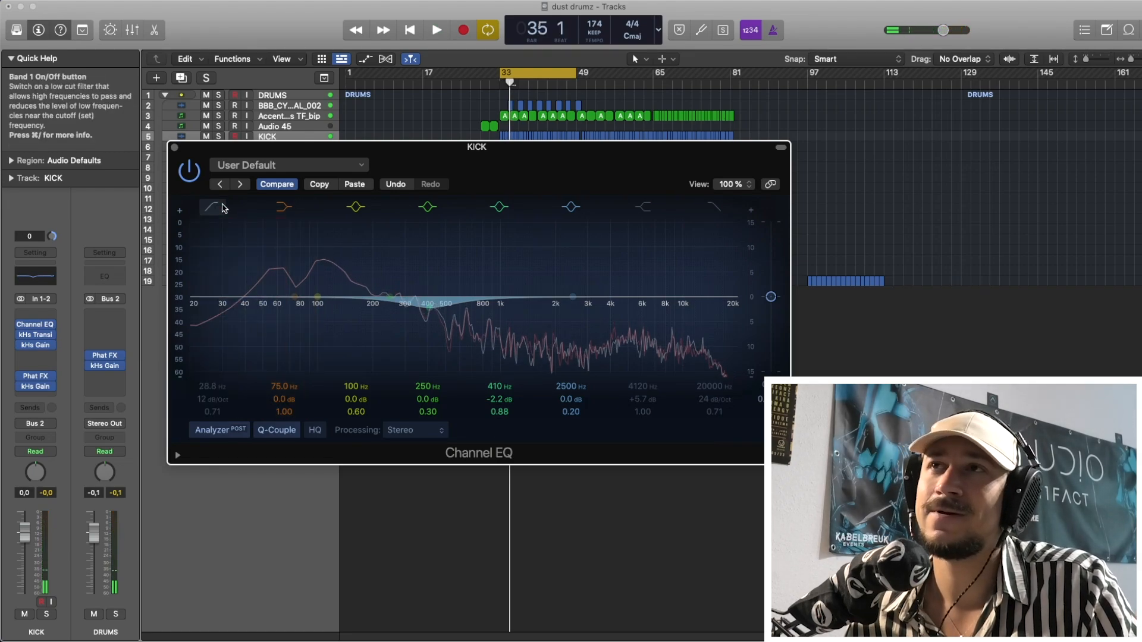
Re-enable the kick's low cut, raise its cutoff to just below 40 Hz, and set EQ processing to Side Only.
left_click(224, 207)
left_click_drag(237, 315, 255, 320)
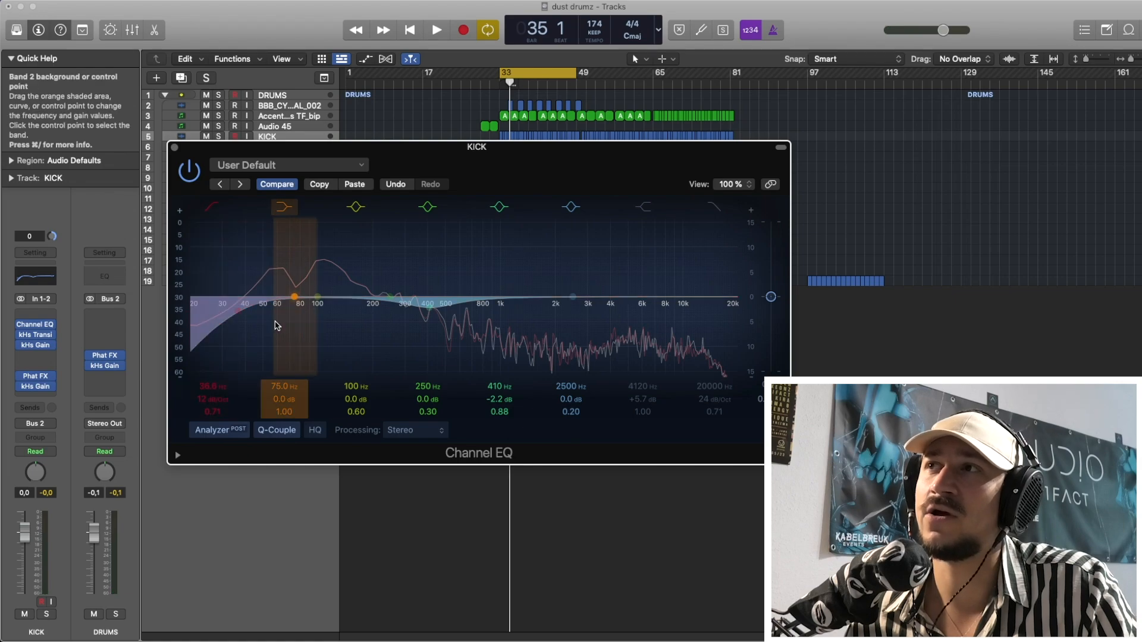
left_click(414, 430)
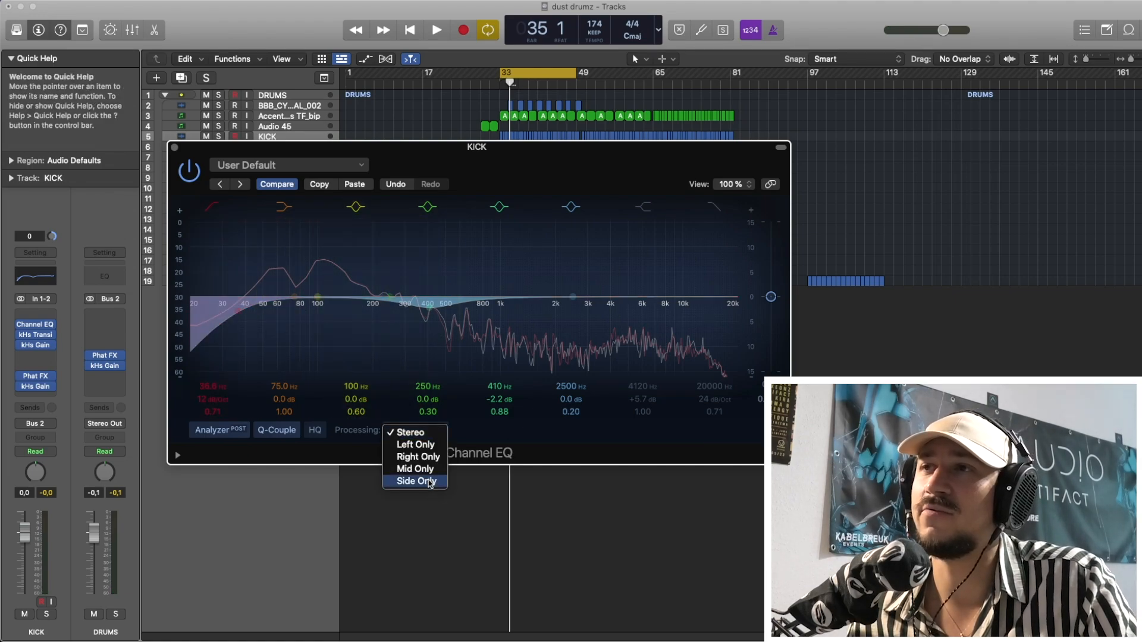
left_click(411, 530)
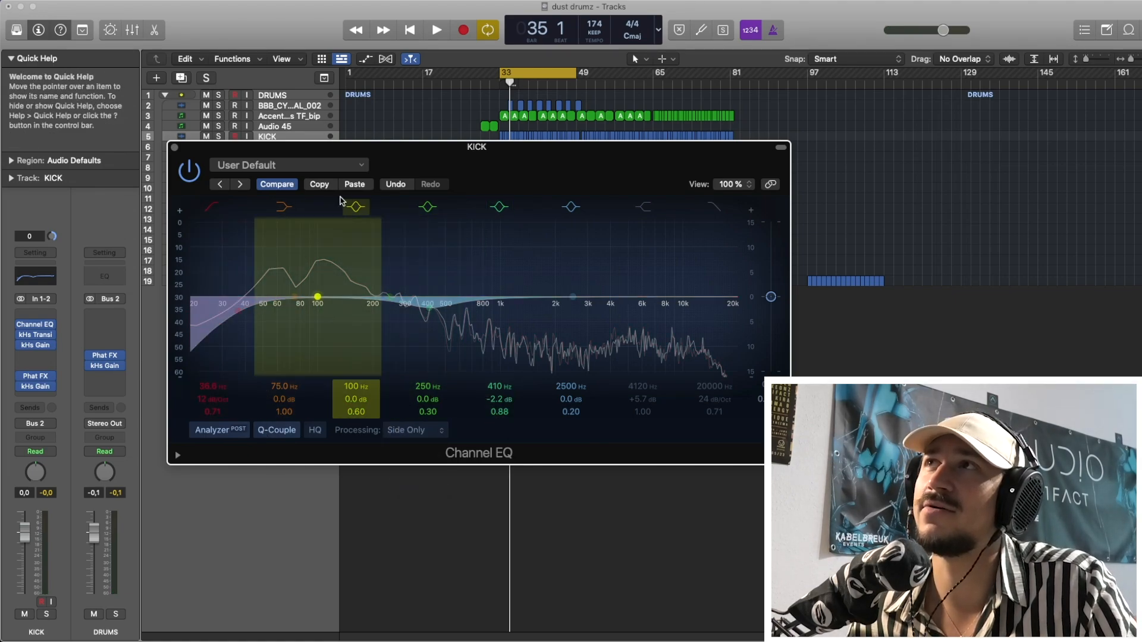
Bypass the 410 Hz band, try the Side Only low cut at 71 Hz, and restore the saved EQ settings with Compare.
left_click(500, 207)
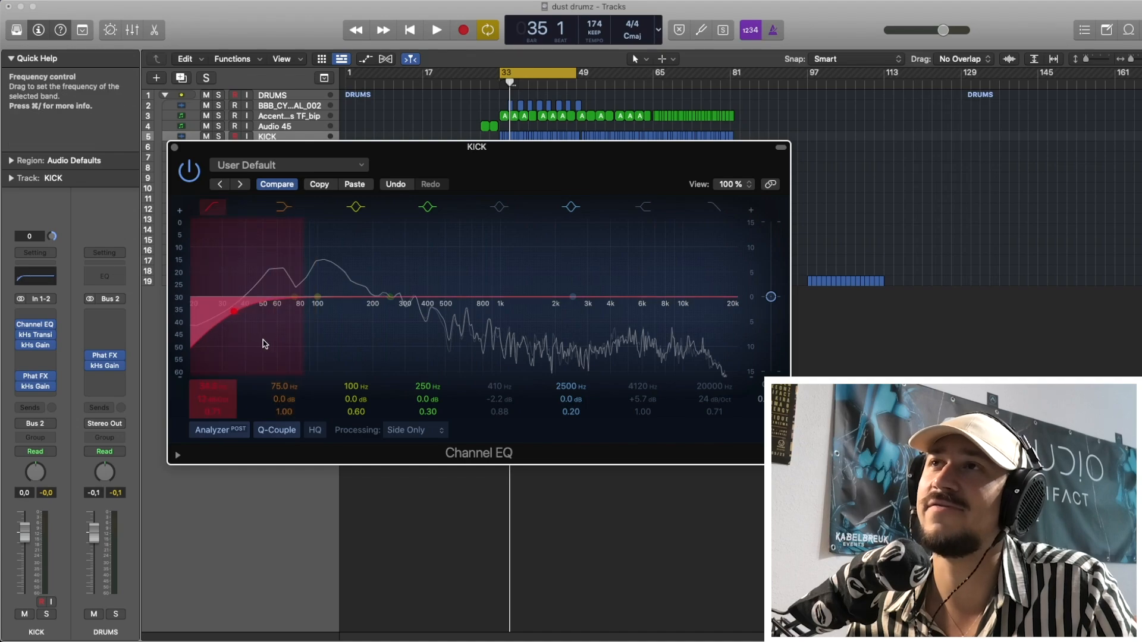
left_click_drag(257, 344, 319, 359)
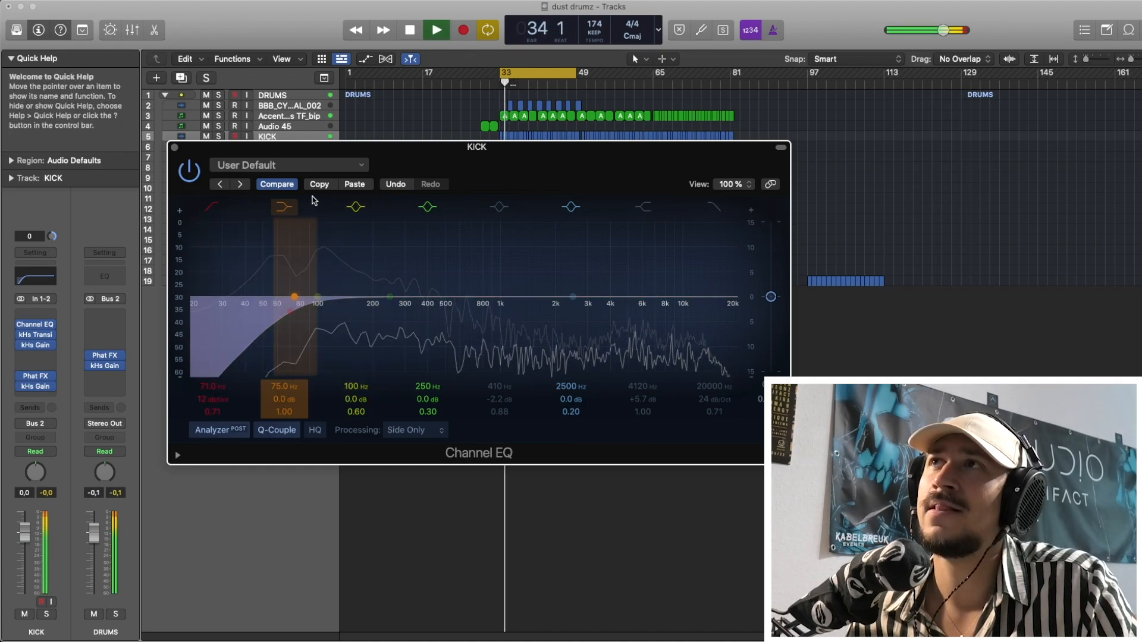
left_click(277, 184)
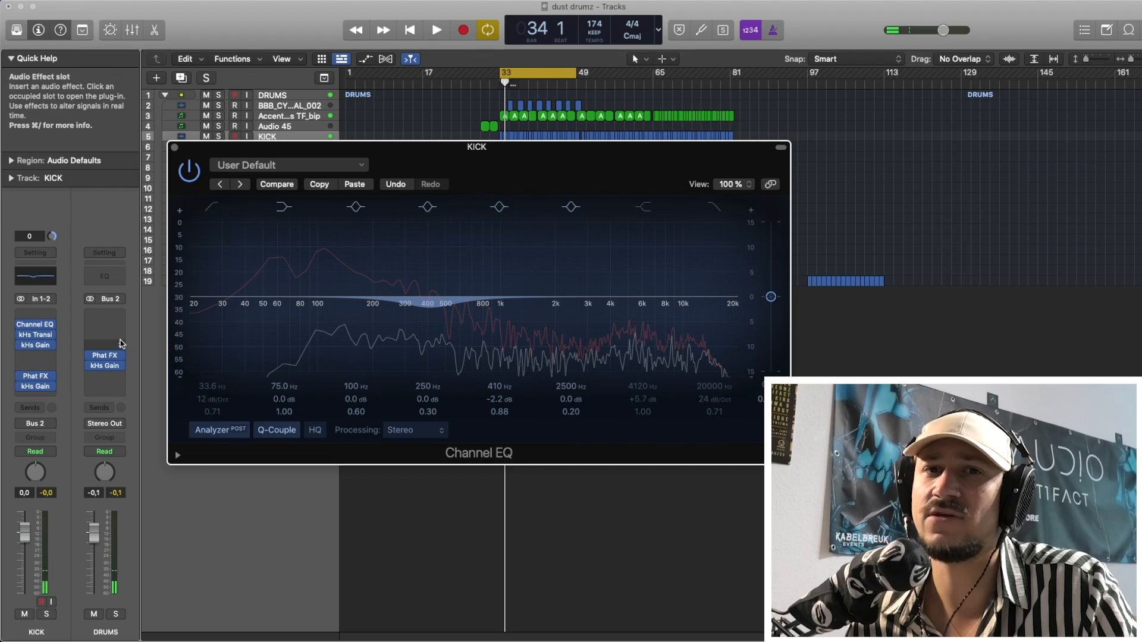
Insert a Channel EQ on the DRUMS bus, set to Side Only processing with a 12 dB/Oct low cut.
left_click(116, 317)
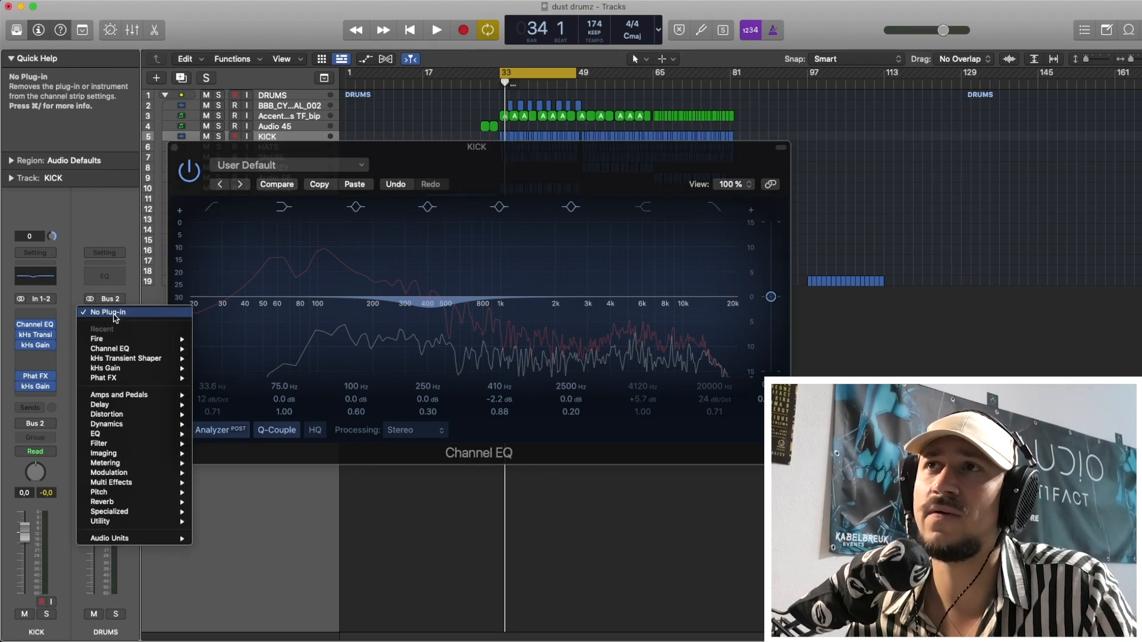
left_click(110, 348)
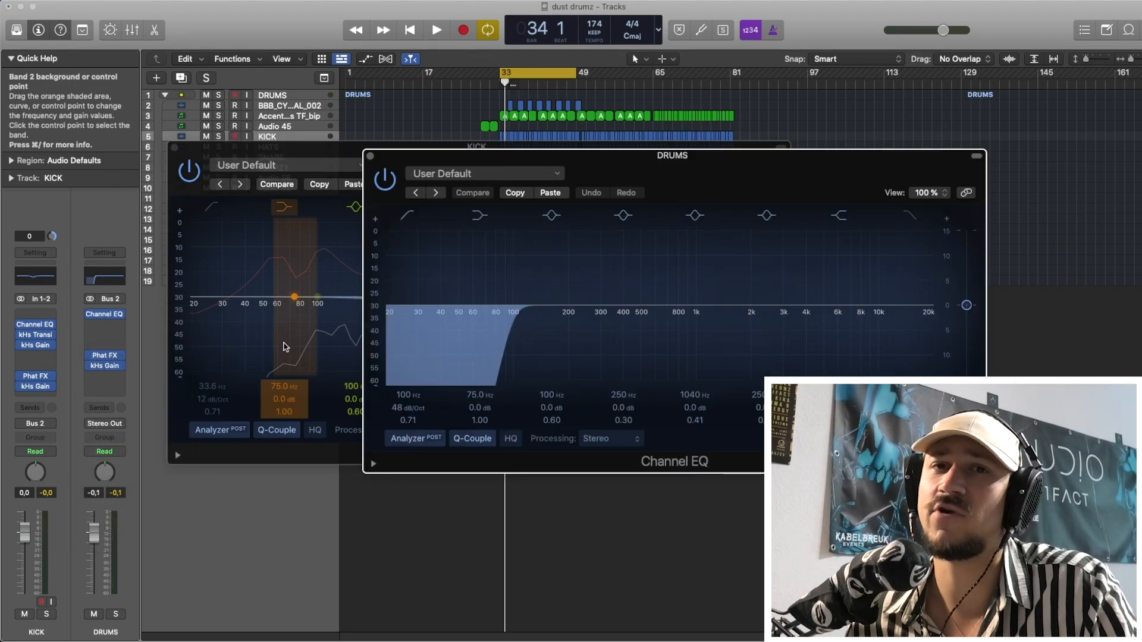
left_click(607, 440)
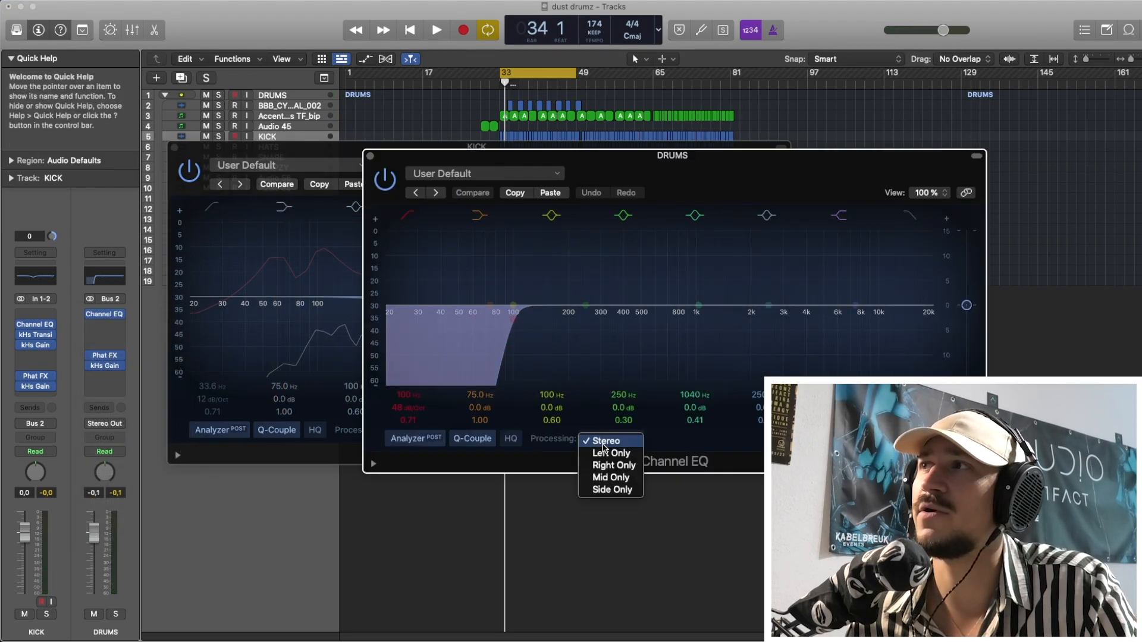
left_click(602, 491)
left_click_drag(415, 408, 415, 426)
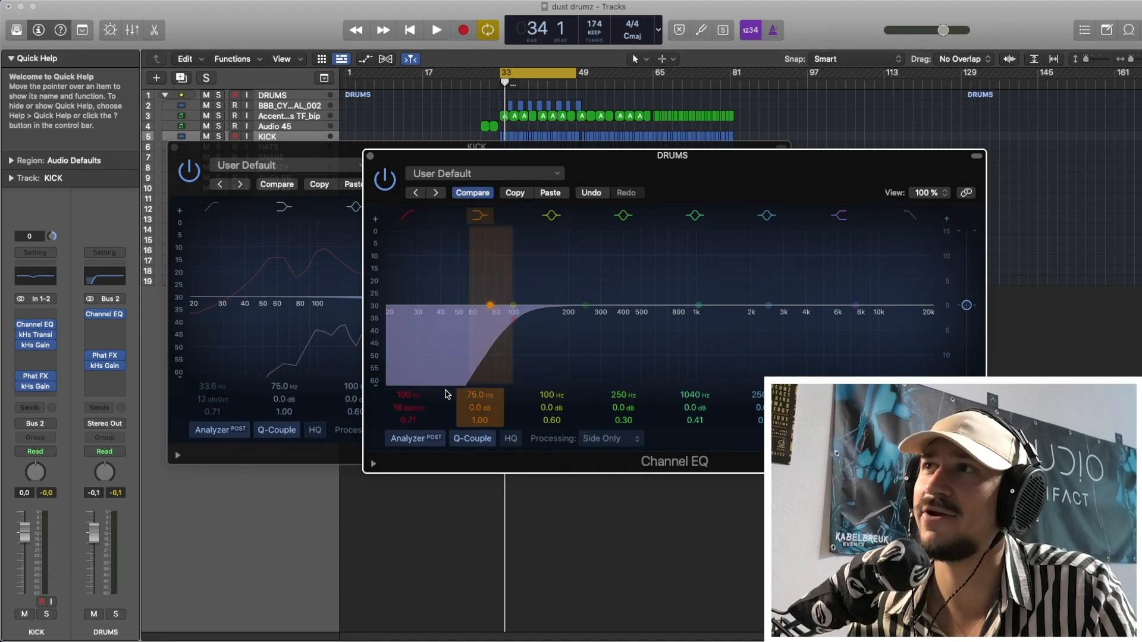
Lower the DRUMS EQ's low-cut frequency to about 79 Hz using playback, compare it with the saved setting, and close the EQ.
key("space")
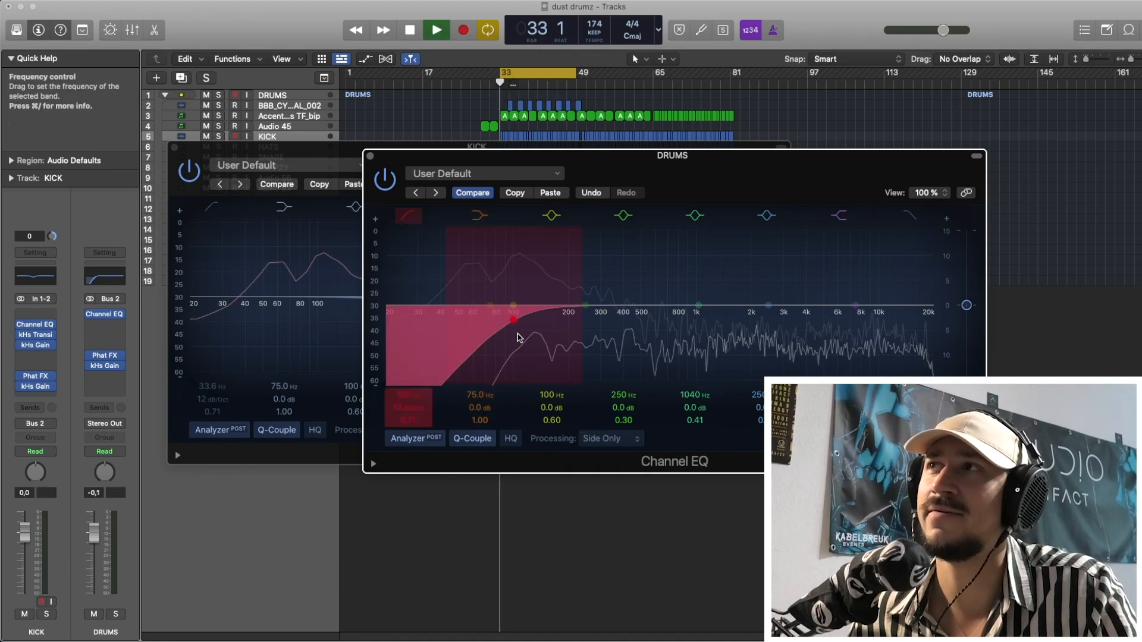
left_click_drag(521, 334, 489, 345)
key("space")
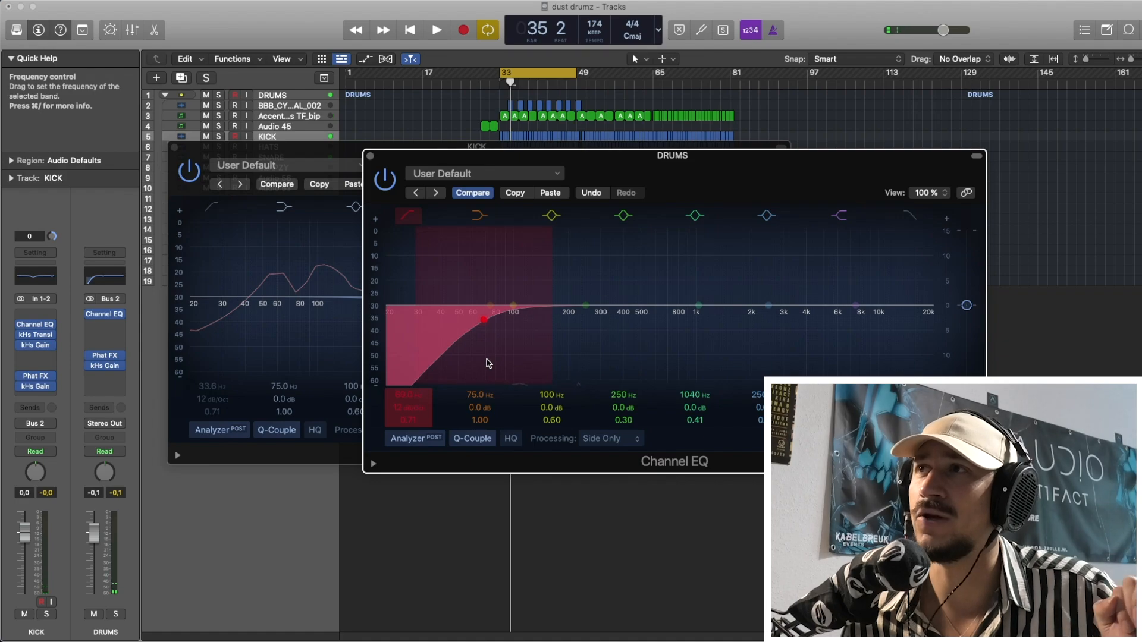
mouse_move(487, 363)
left_mouse_down()
mouse_move(503, 365)
mouse_move(492, 327)
mouse_move(499, 343)
left_mouse_up()
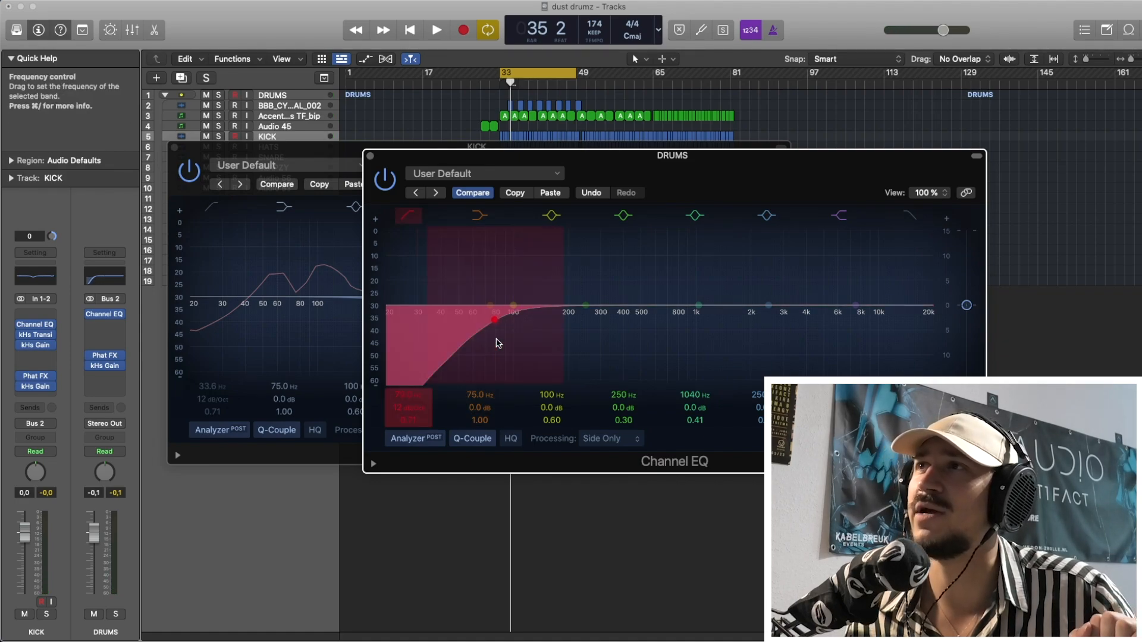
left_click(491, 193)
left_click(490, 193)
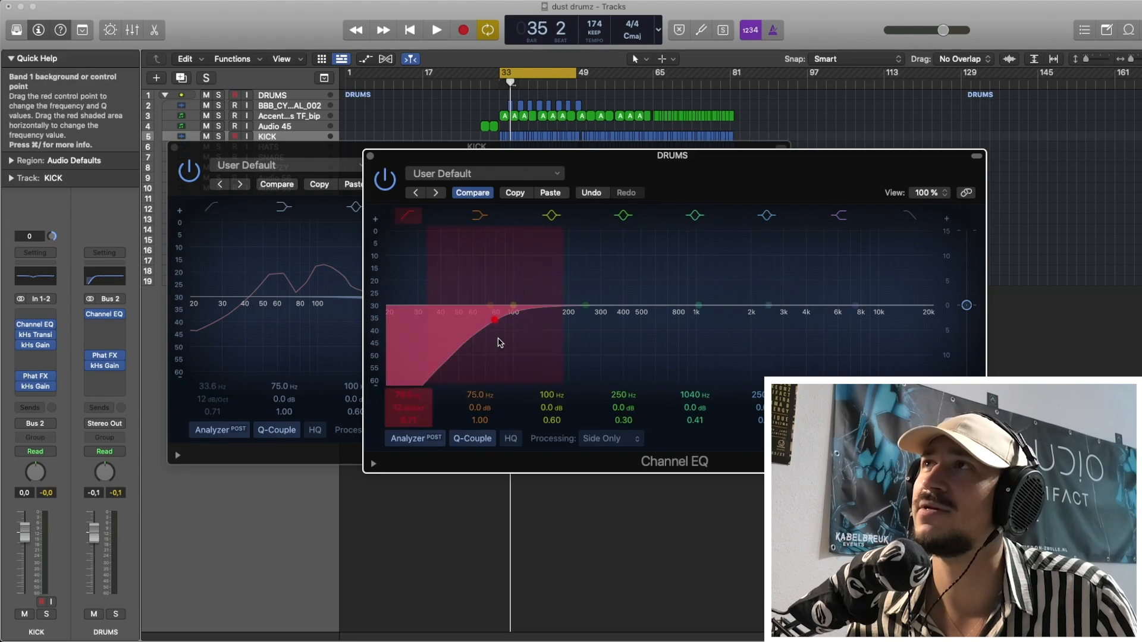
left_click_drag(492, 343, 494, 343)
left_click(370, 156)
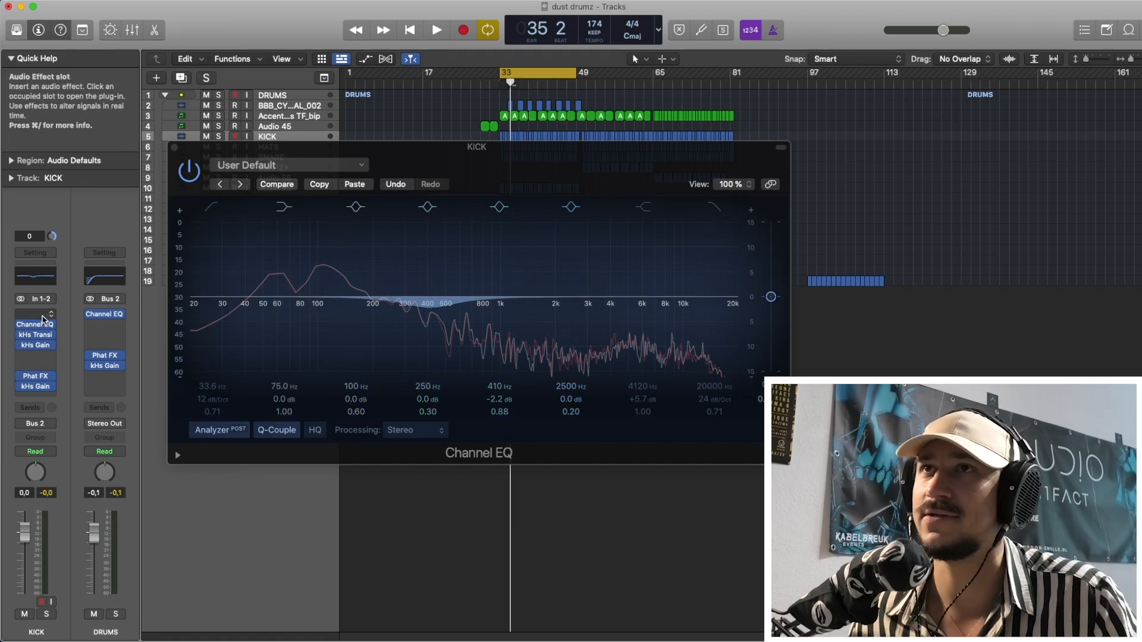
Reopen the kick's Channel EQ and try its low cut at cutoffs between about 20 and 27.4 Hz, switching it on and off.
left_click(43, 325)
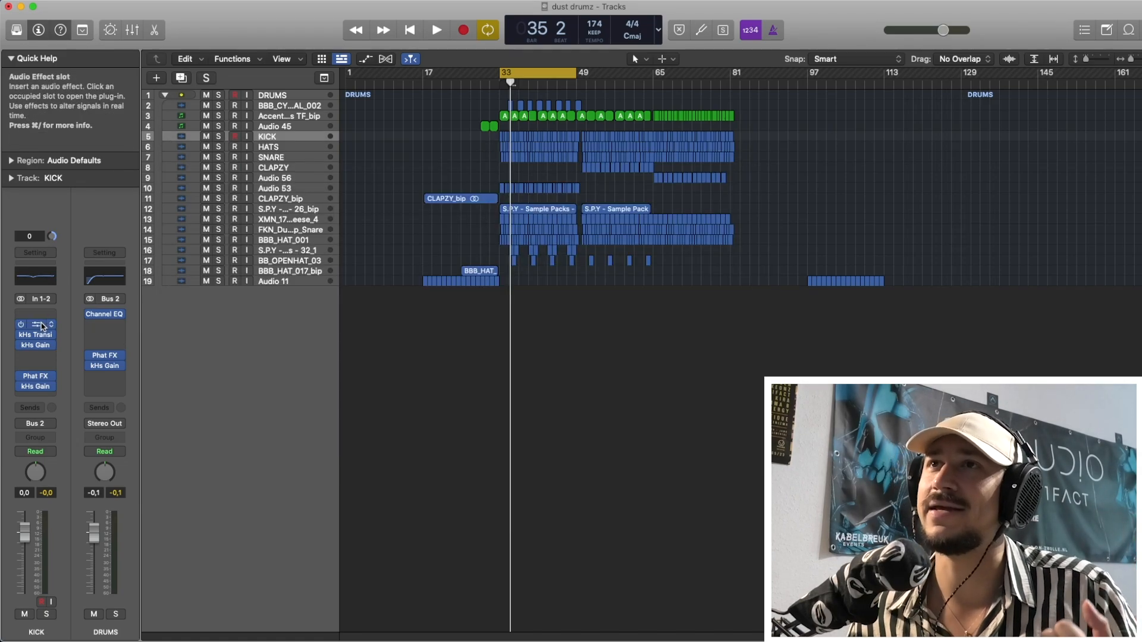
left_click(42, 325)
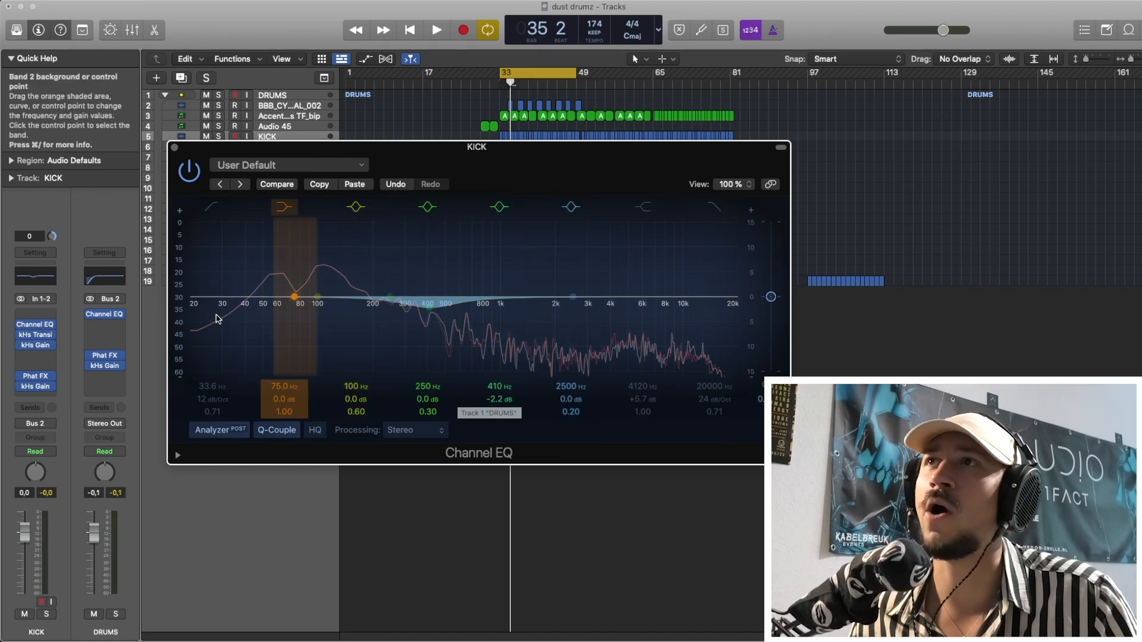
left_click(212, 210)
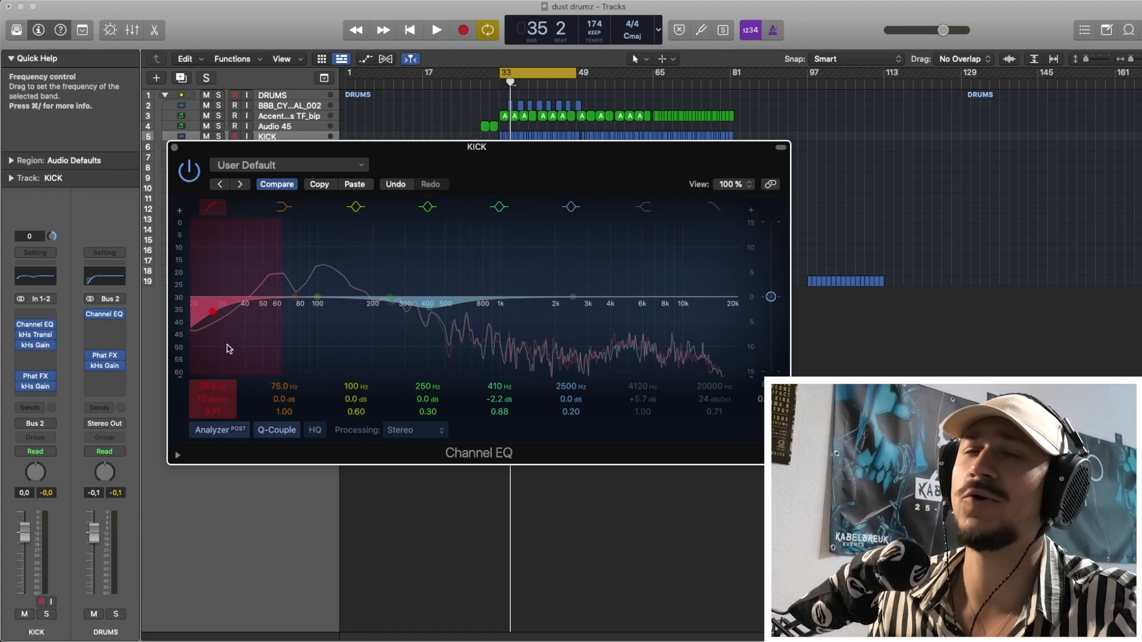
left_click_drag(229, 348, 204, 327)
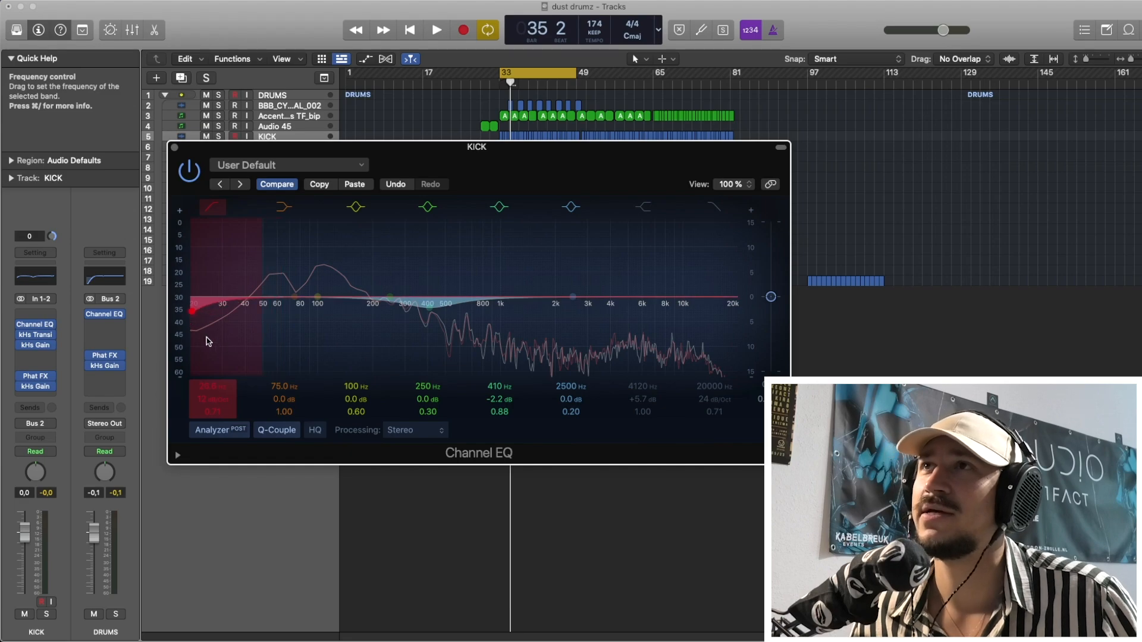
left_click(213, 206)
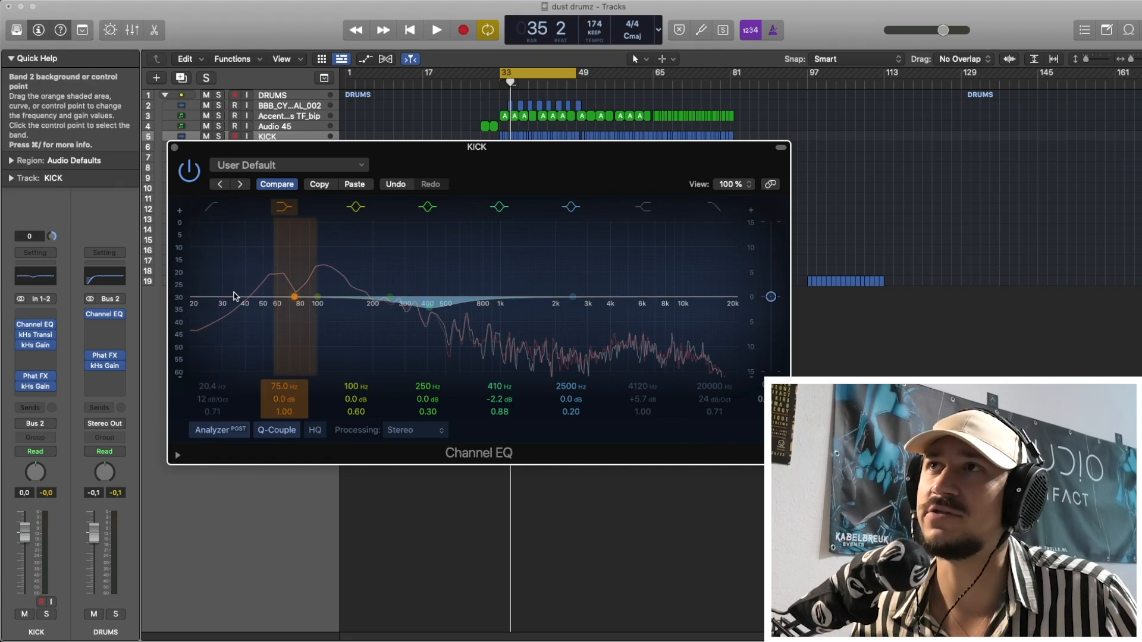
left_click(215, 208)
mouse_move(222, 320)
left_mouse_down()
mouse_move(241, 334)
mouse_move(237, 321)
mouse_move(211, 322)
left_mouse_up()
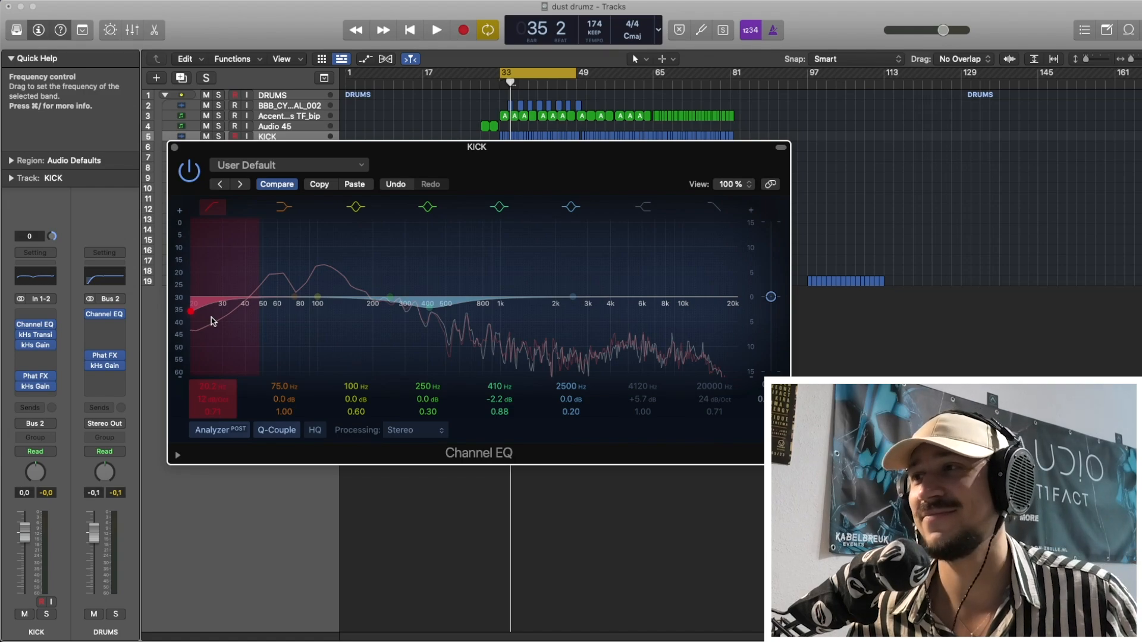
left_click_drag(212, 322, 224, 325)
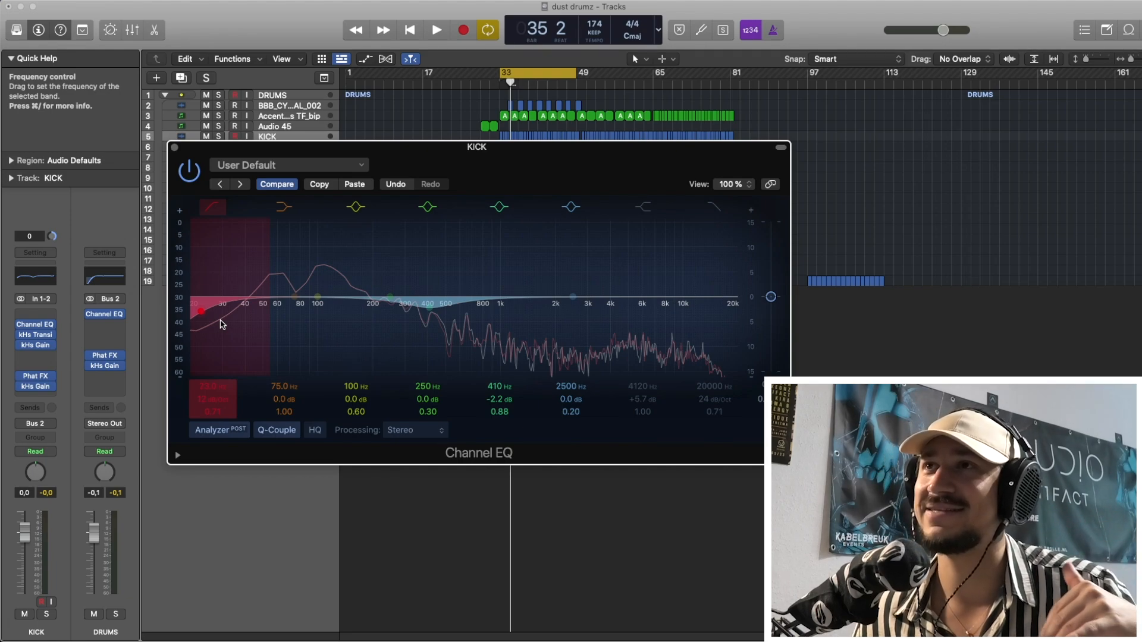
left_click_drag(220, 323, 236, 329)
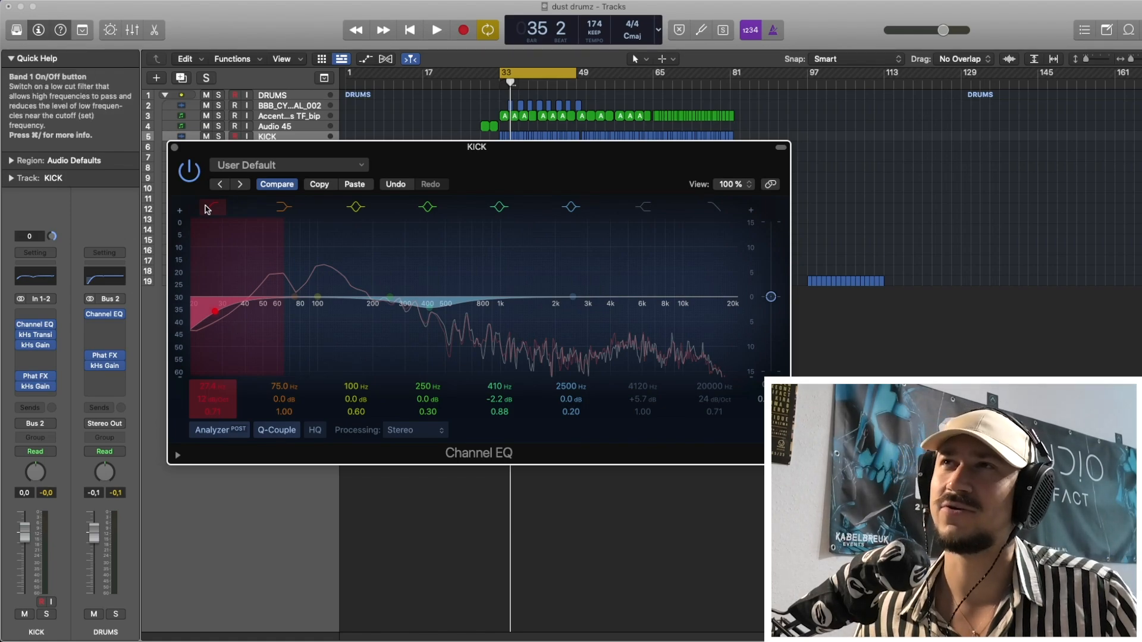
Try low-shelf boosts of +2.7 dB at 47.6 Hz and +4.0 dB at 36.6 Hz on the kick, and bypass the shelf.
left_click_drag(292, 277, 257, 264)
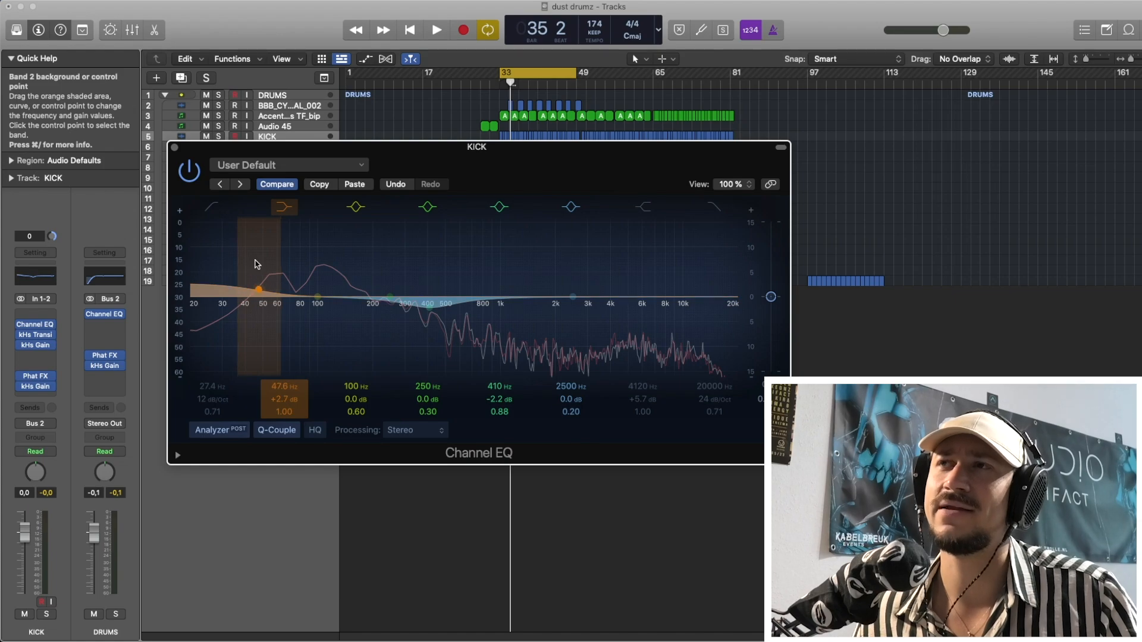
left_click(278, 212)
left_click(278, 212)
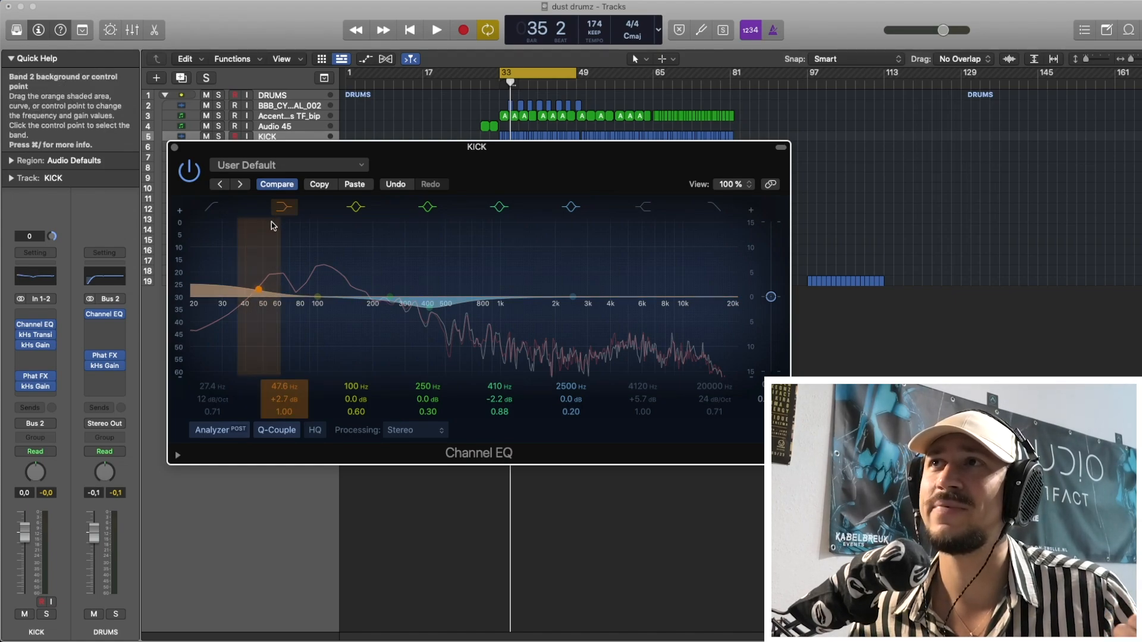
mouse_move(269, 251)
left_mouse_down()
mouse_move(235, 261)
mouse_move(229, 238)
mouse_move(243, 257)
mouse_move(209, 258)
mouse_move(240, 230)
mouse_move(261, 257)
mouse_move(249, 241)
left_mouse_up()
left_click(280, 205)
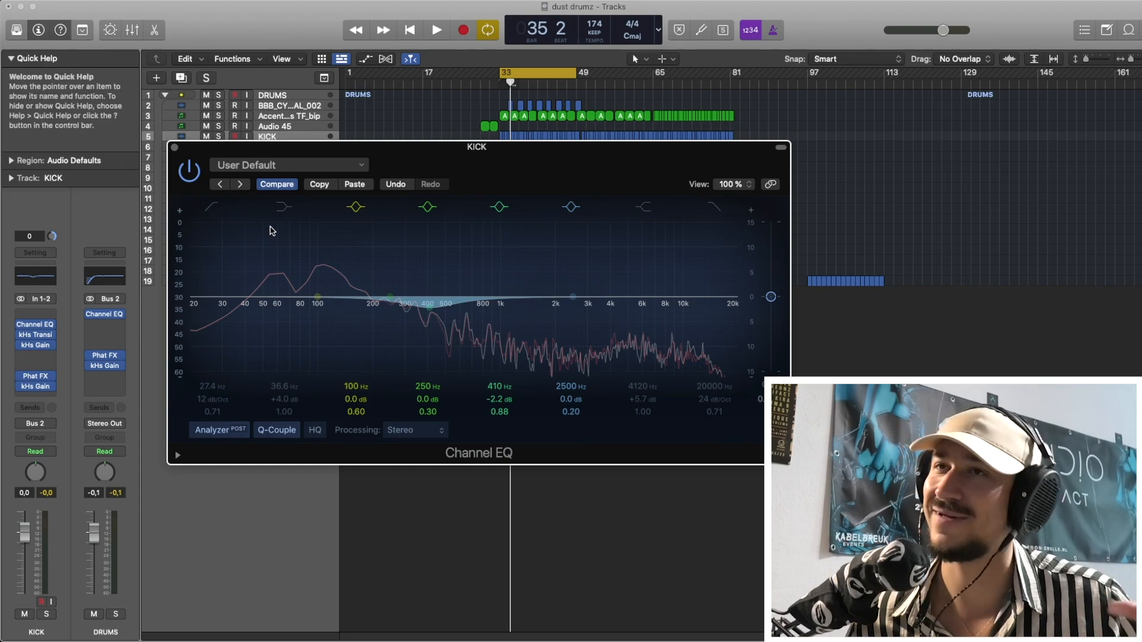
Try the kick's low cut once more at 29.4 Hz and switch it off.
left_click(219, 234)
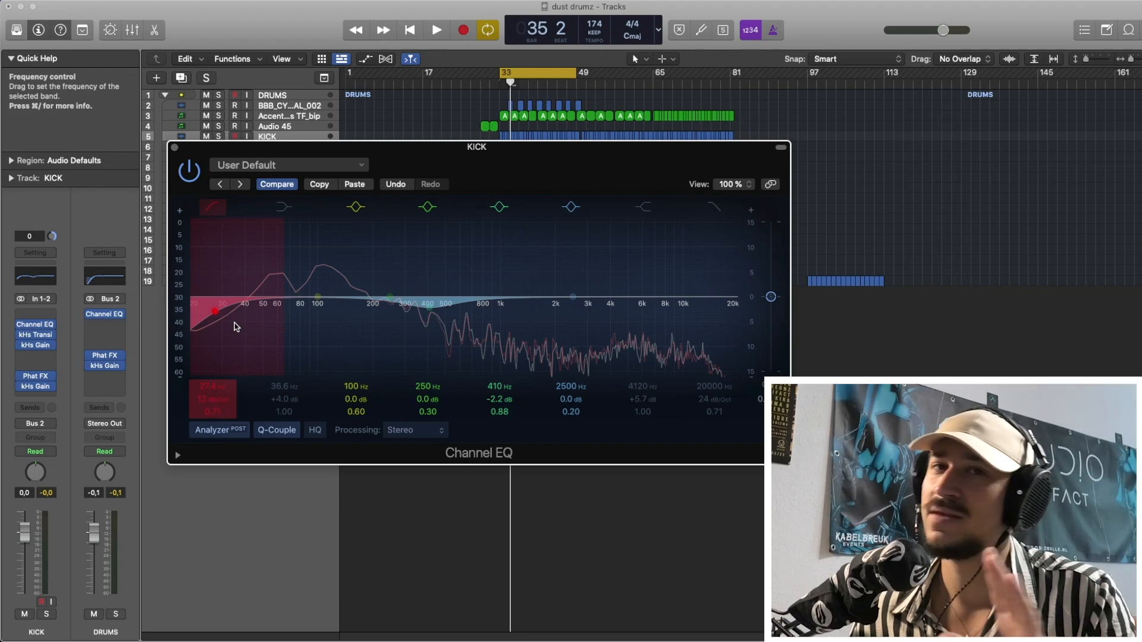
mouse_move(236, 327)
left_mouse_down()
mouse_move(226, 321)
mouse_move(243, 322)
left_mouse_up()
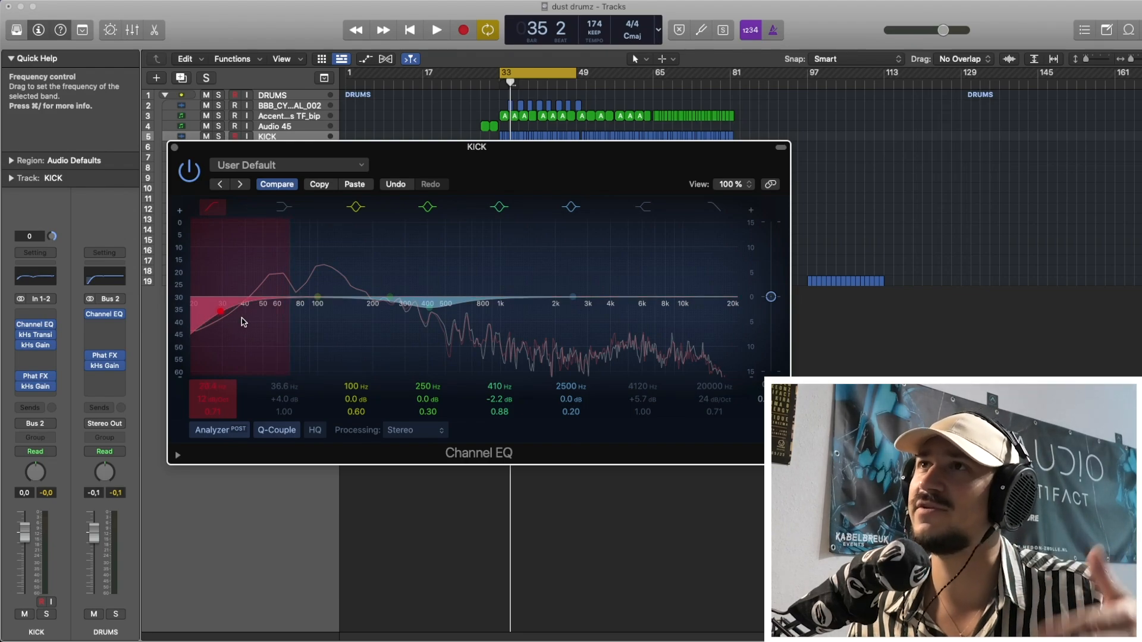
left_click(213, 207)
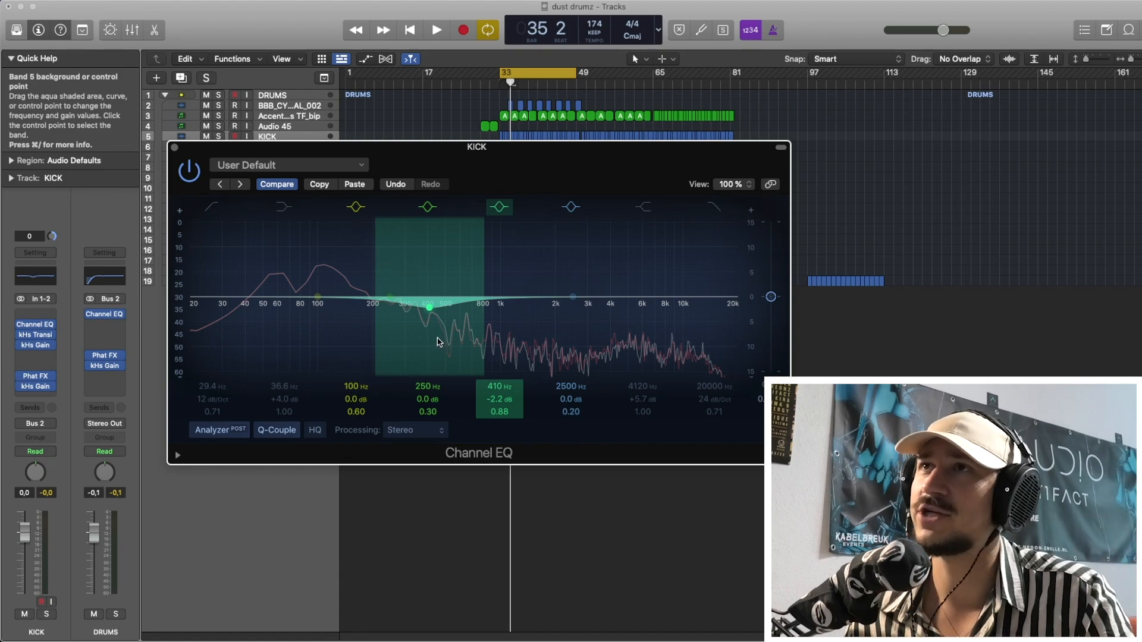
Solo the kick, bypass its 250 Hz band, and move the 410 Hz cut to 350 Hz at -2.0 dB during playback.
key("s")
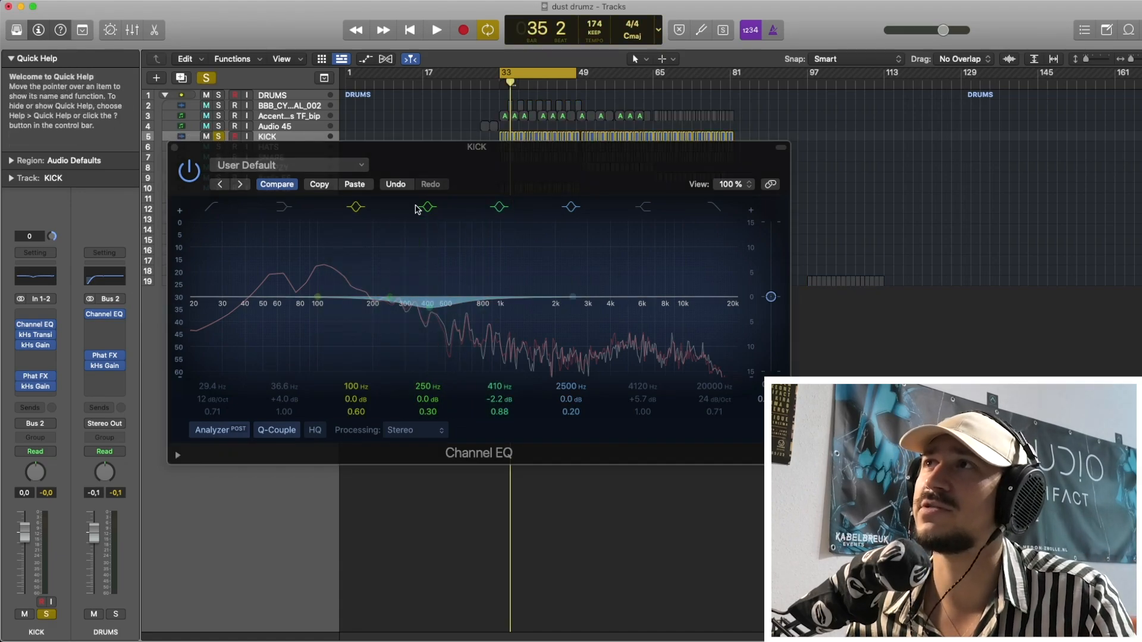
left_click(432, 208)
key("space")
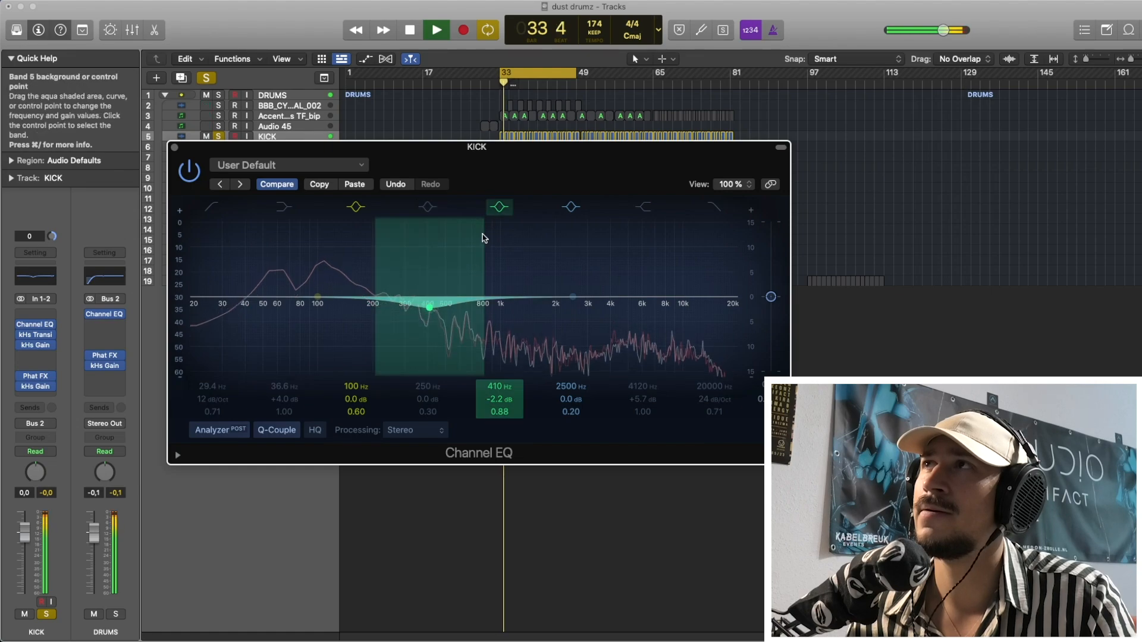
mouse_move(429, 308)
left_mouse_down()
mouse_move(429, 297)
mouse_move(455, 310)
mouse_move(449, 322)
left_mouse_up()
key("space")
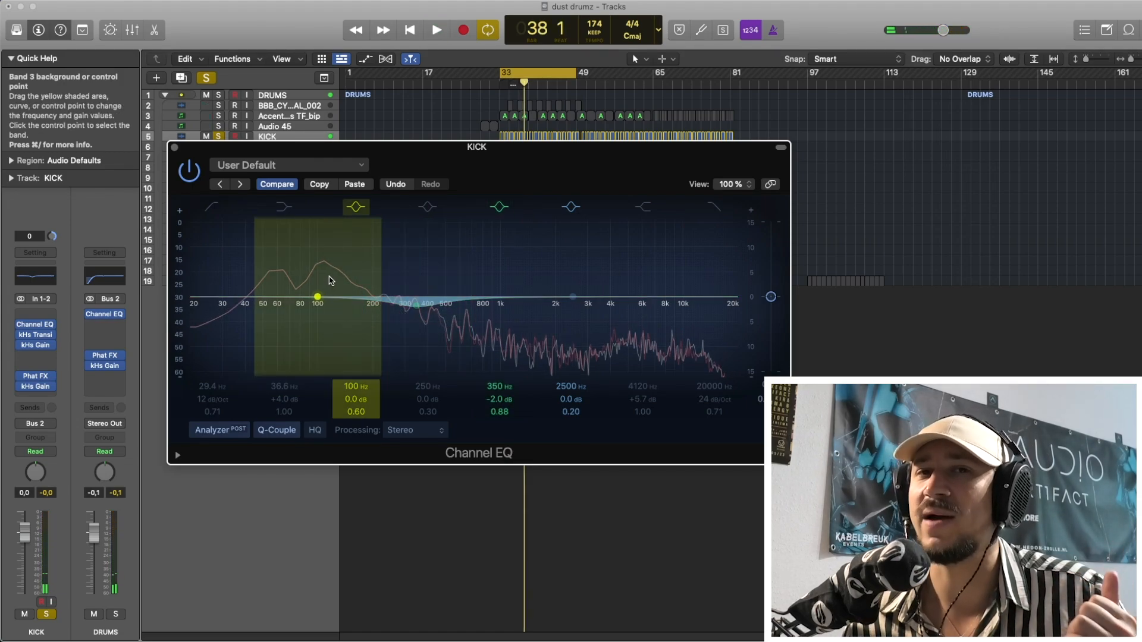
Try boosts of +1.5 dB at 96.5 Hz and +1.6 dB at 8750 Hz on the kick, bypass both bands, and close the EQ.
mouse_move(330, 280)
left_mouse_down()
mouse_move(328, 257)
mouse_move(328, 271)
left_mouse_up()
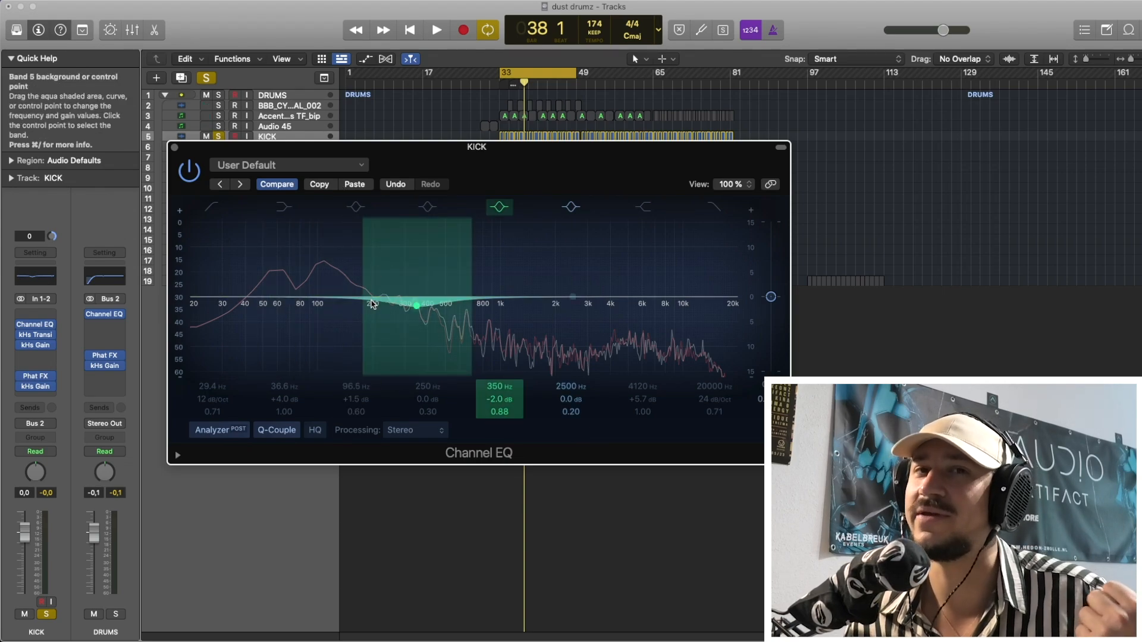
left_click(175, 147)
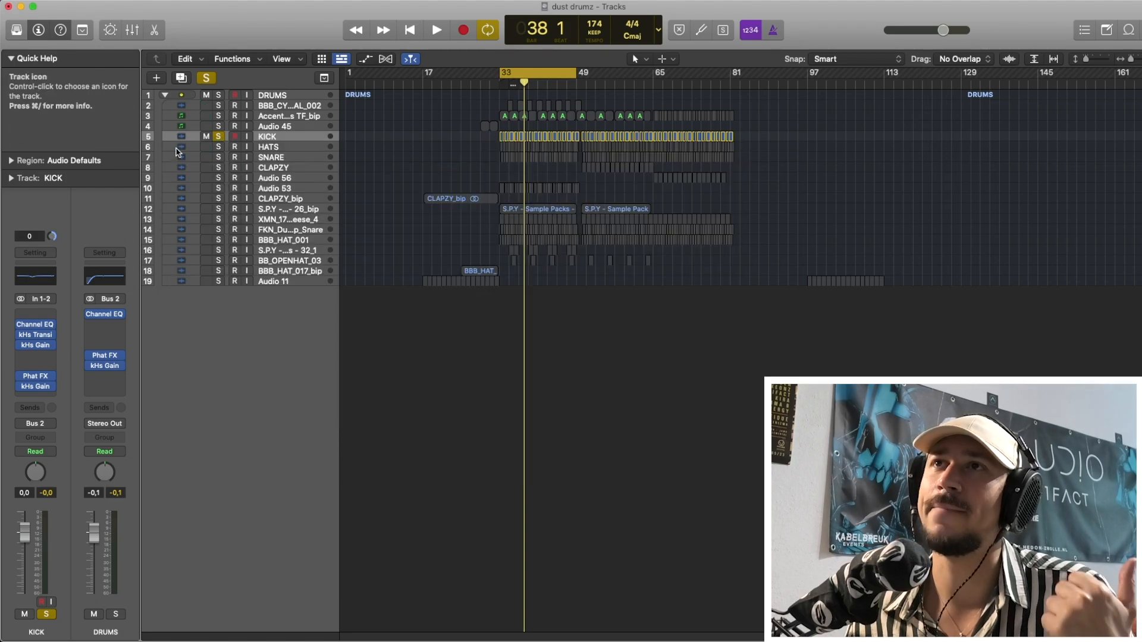
left_click(45, 326)
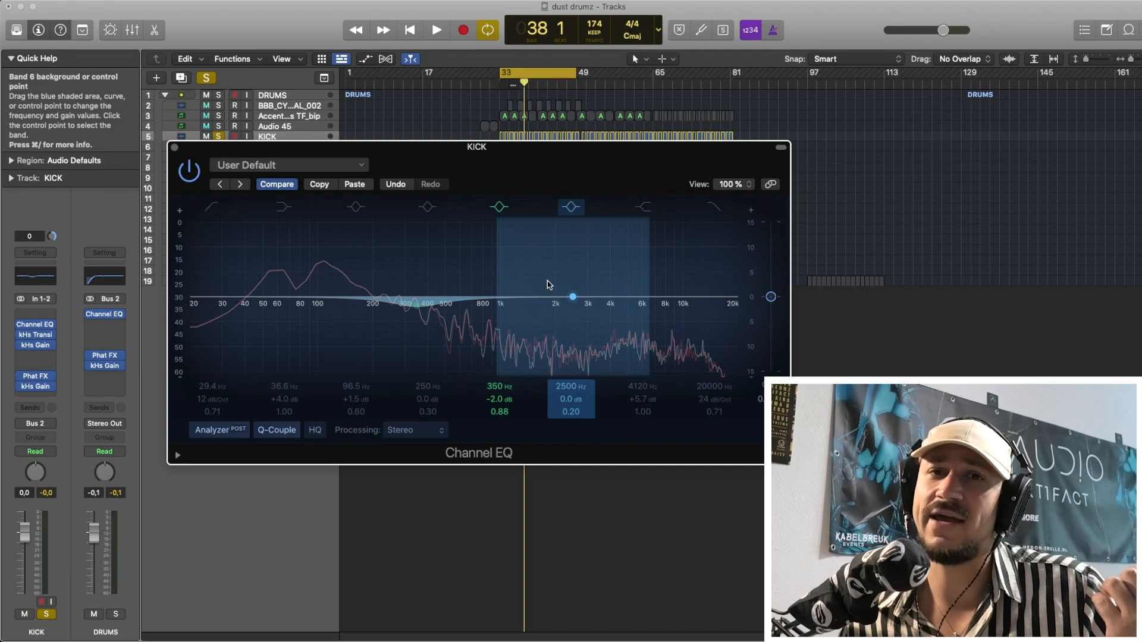
mouse_move(551, 279)
left_mouse_down()
mouse_move(520, 282)
mouse_move(648, 275)
left_mouse_up()
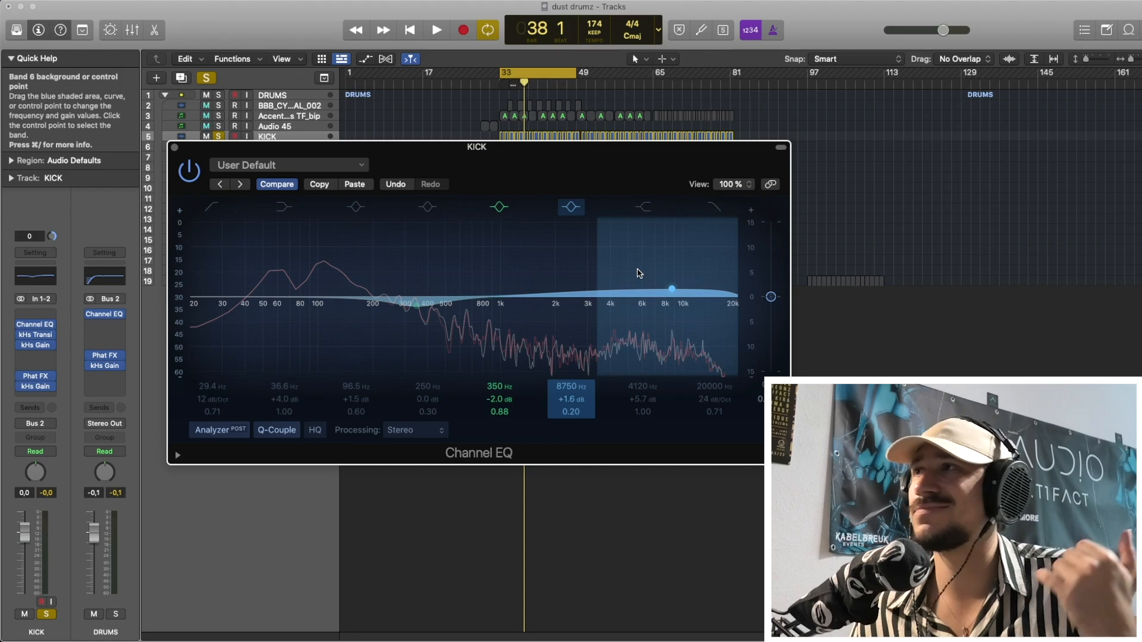
left_click(574, 209)
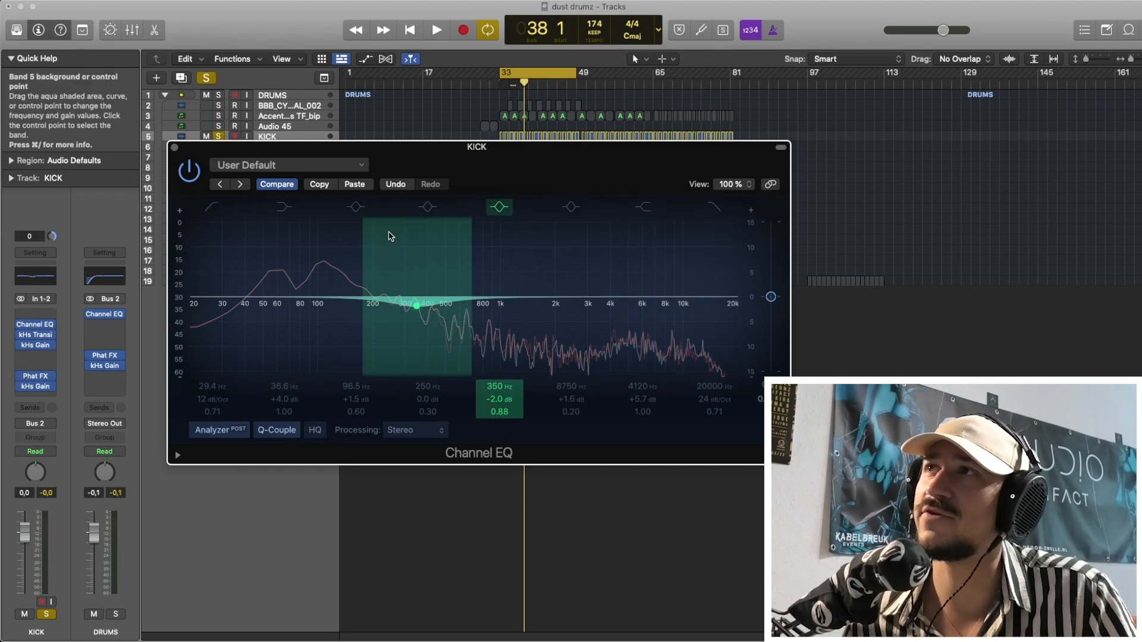
left_click(174, 147)
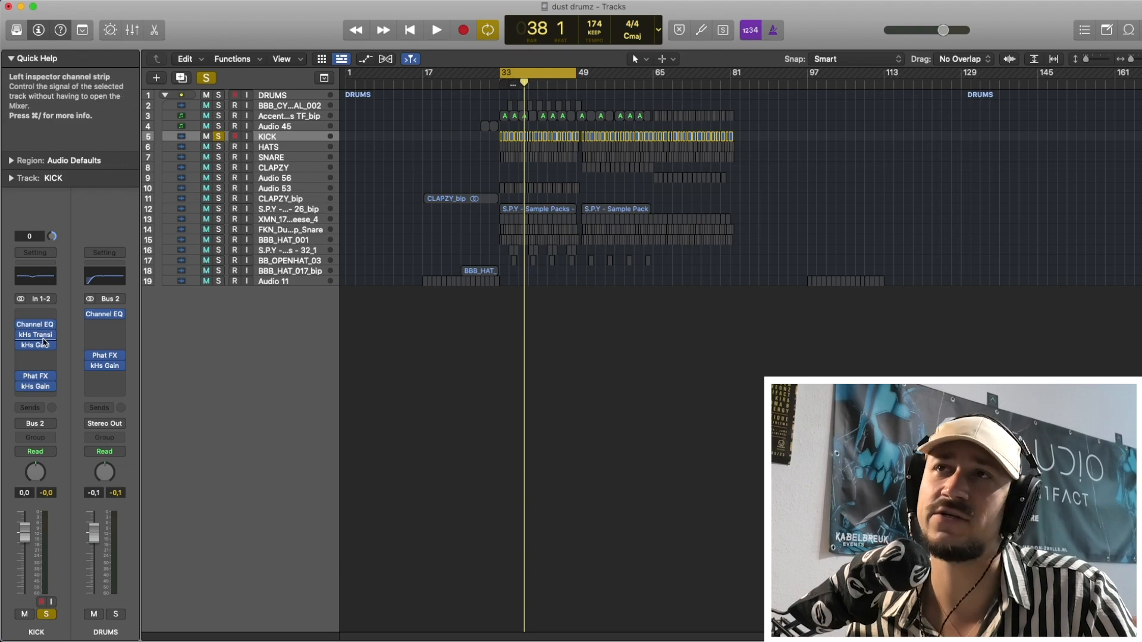
Inspect the kick's kHs Transient Shaper settings, followed by those of the kHs Gain after it.
left_click(37, 335)
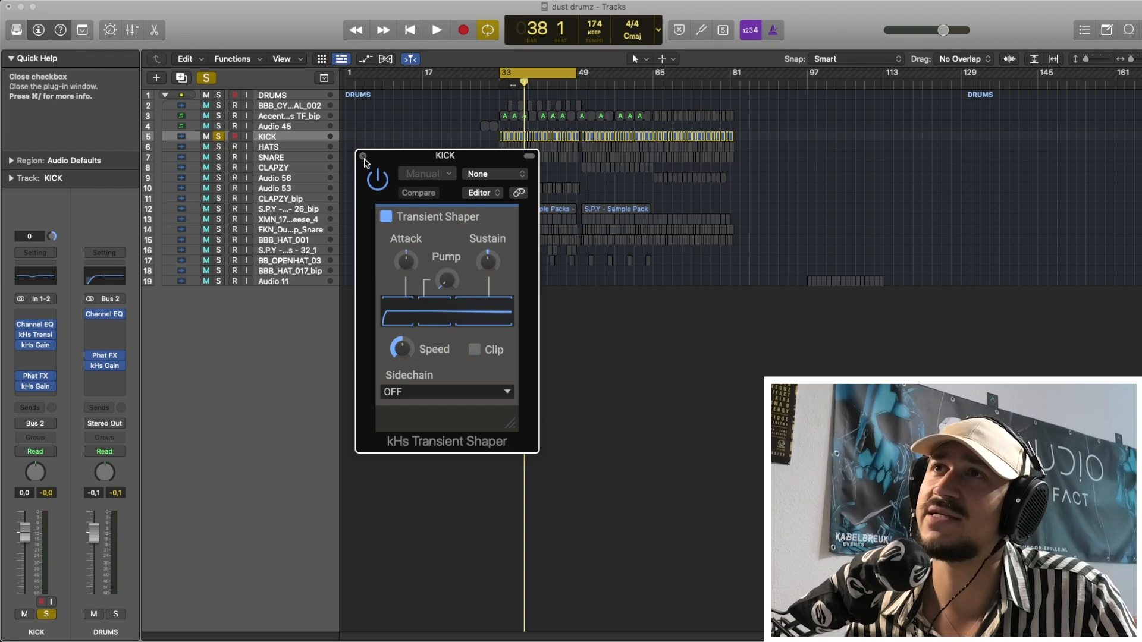
left_click(363, 156)
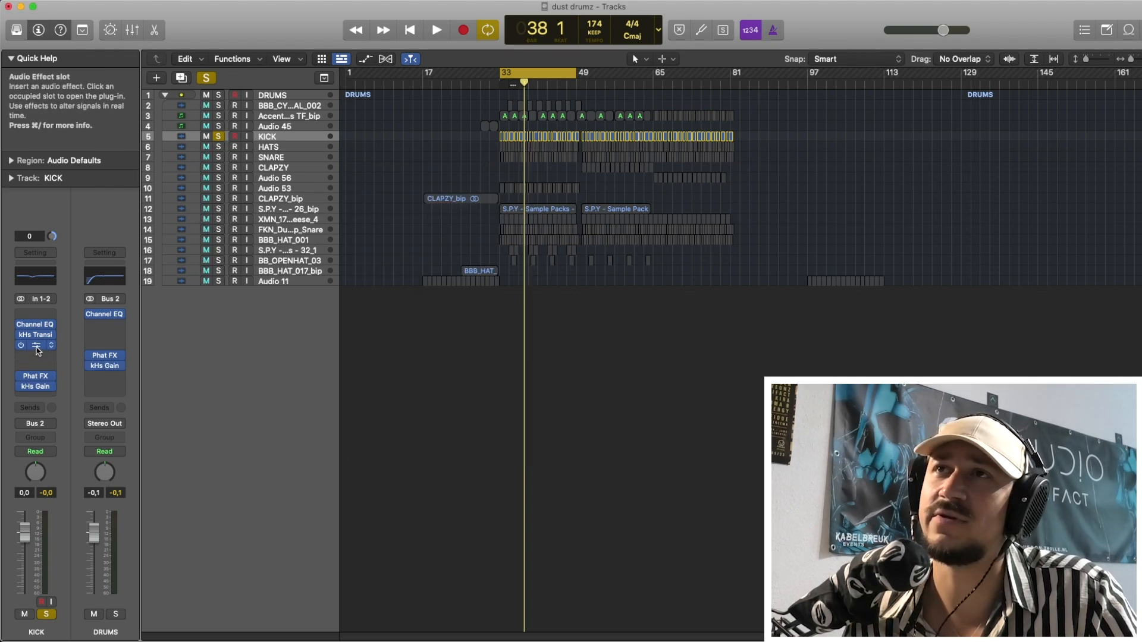
left_click(37, 348)
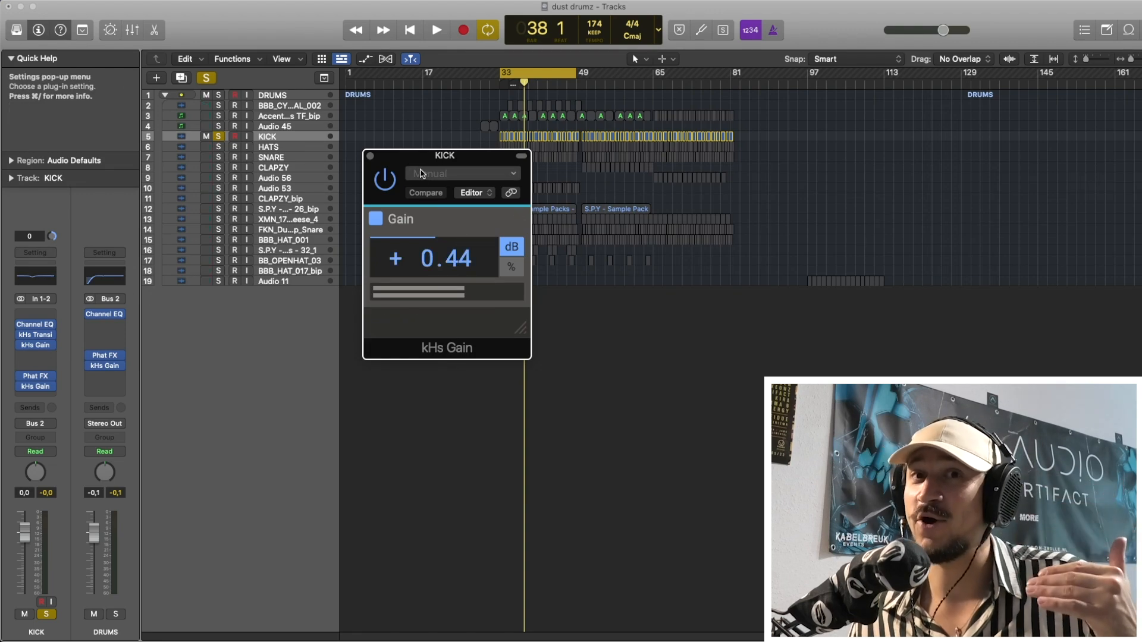
Close the kick's kHs Gain, unsolo the kick, and briefly play the full drum mix from bar 33.
left_click(371, 157)
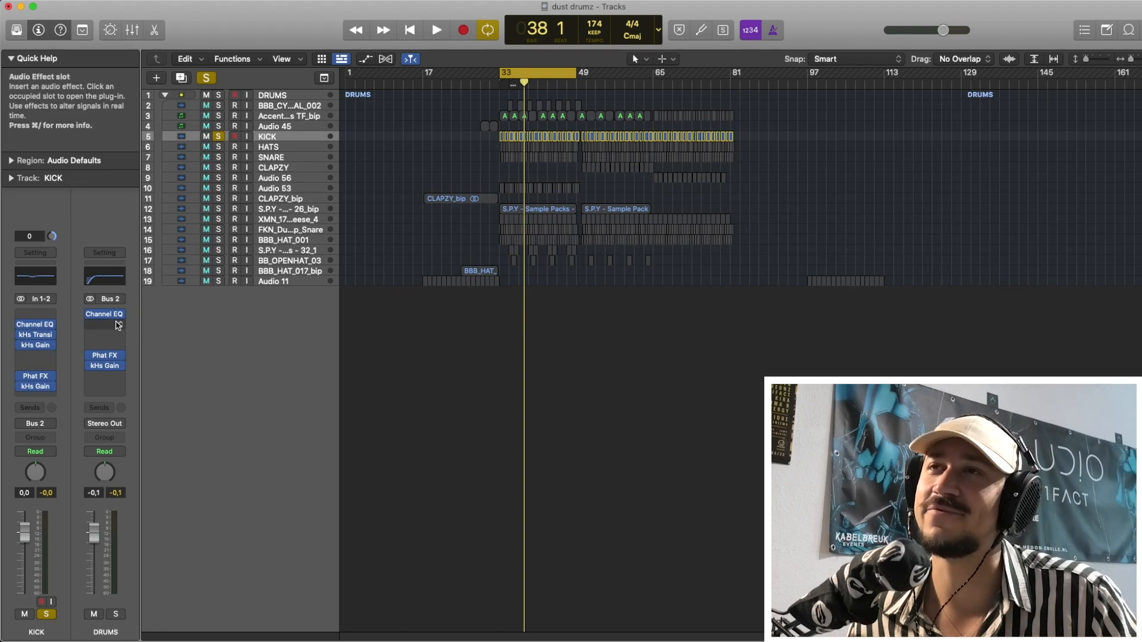
left_click(223, 141)
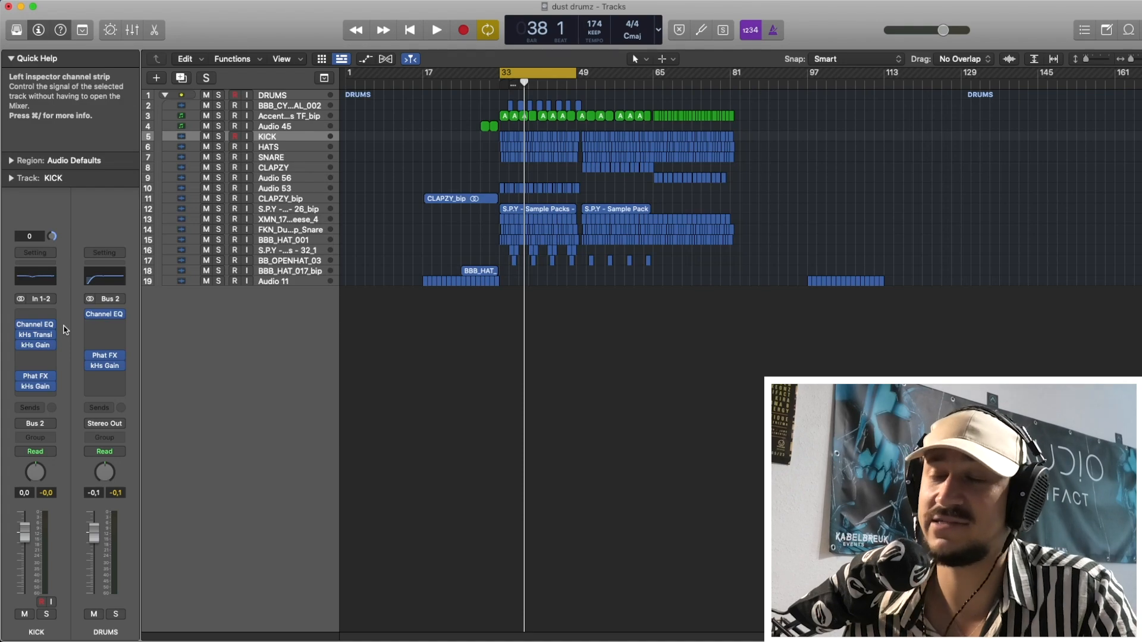
key("space")
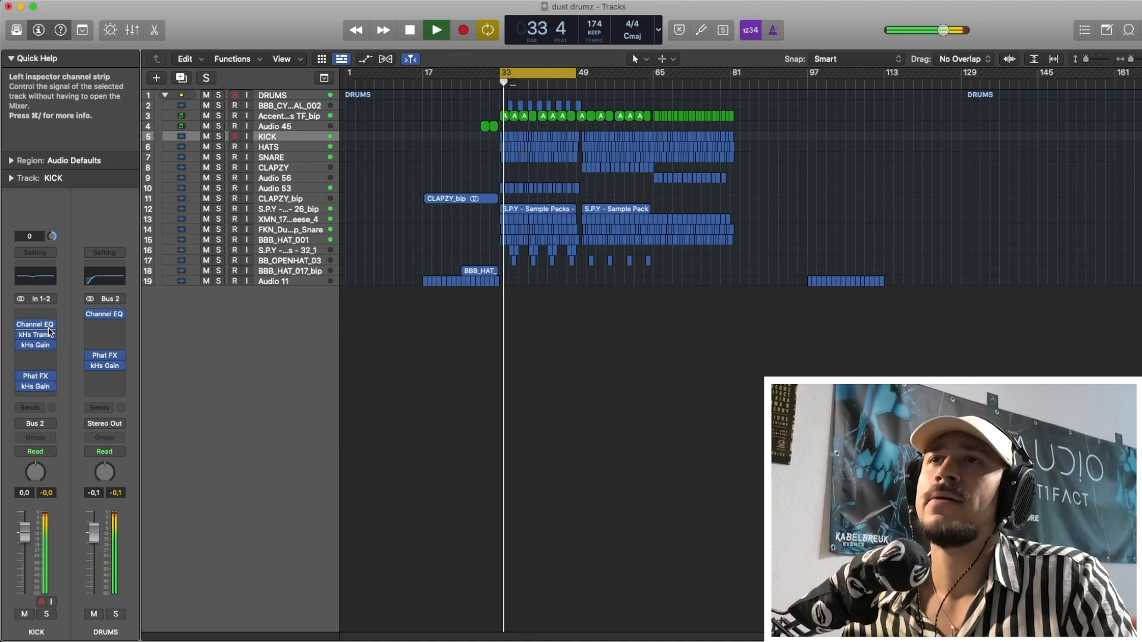
key("space")
Reopen the Channel EQ on the kick track.
right_click(36, 327)
left_click(32, 326)
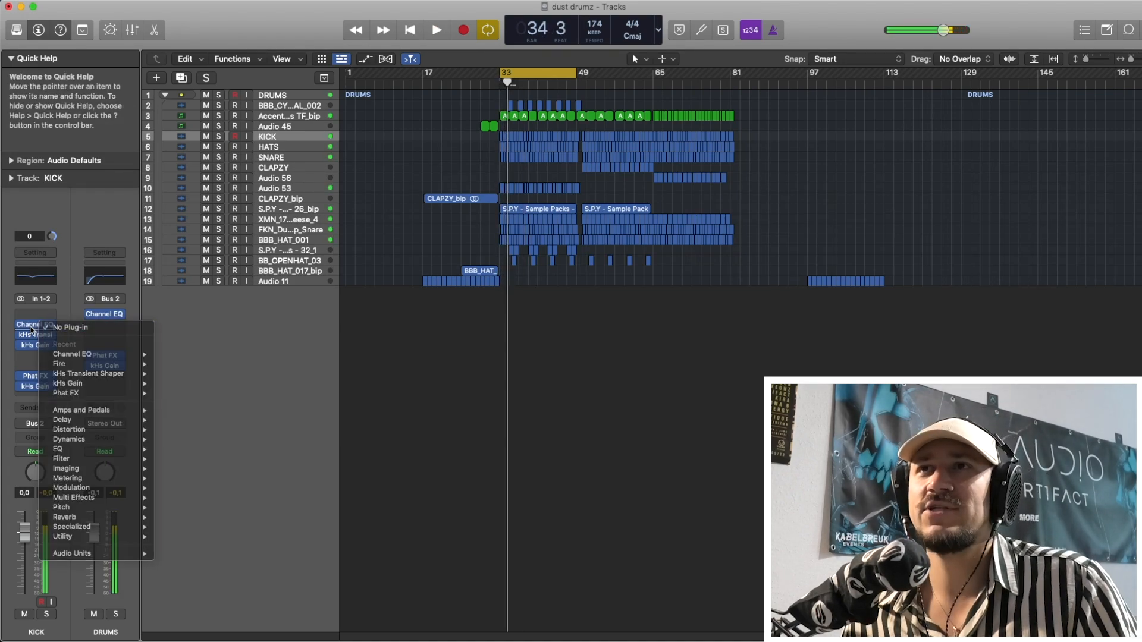
left_click(35, 327)
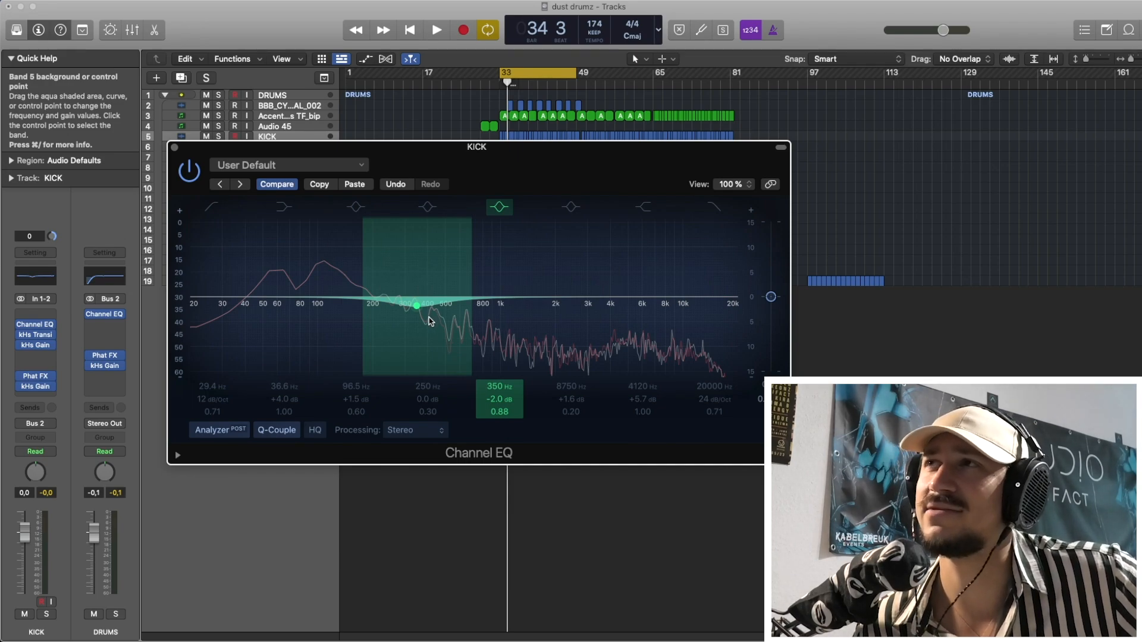
Try the kick's 350 Hz cut at 356 Hz with -3.1 dB, followed by 280 Hz with -2.6 dB.
mouse_move(430, 321)
left_mouse_down()
mouse_move(418, 315)
mouse_move(449, 323)
mouse_move(431, 328)
left_mouse_up()
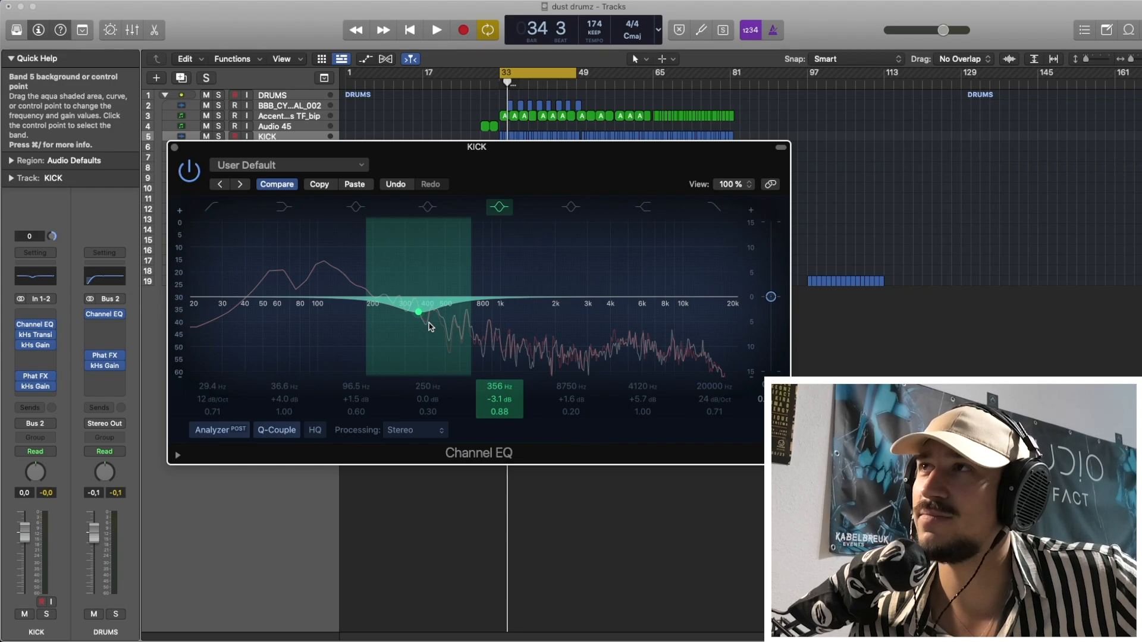
mouse_move(431, 328)
left_mouse_down()
mouse_move(421, 307)
mouse_move(426, 322)
mouse_move(410, 317)
mouse_move(421, 295)
left_mouse_up()
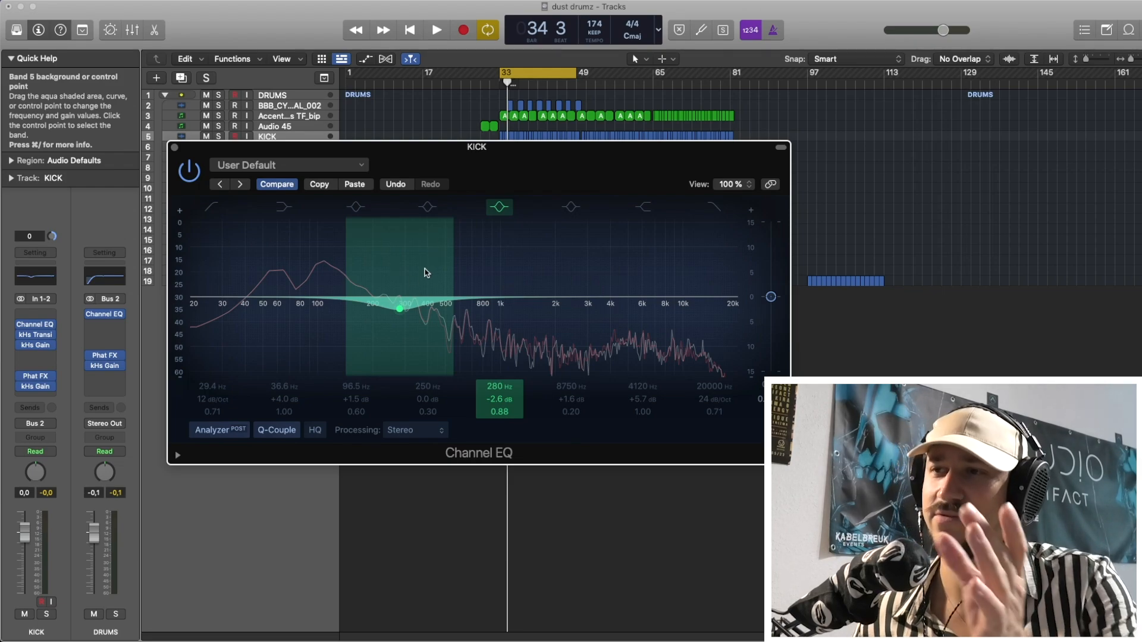
Switch the kick's EQ back to its saved settings for comparison and move the 410 Hz cut to 360 Hz.
left_click(294, 185)
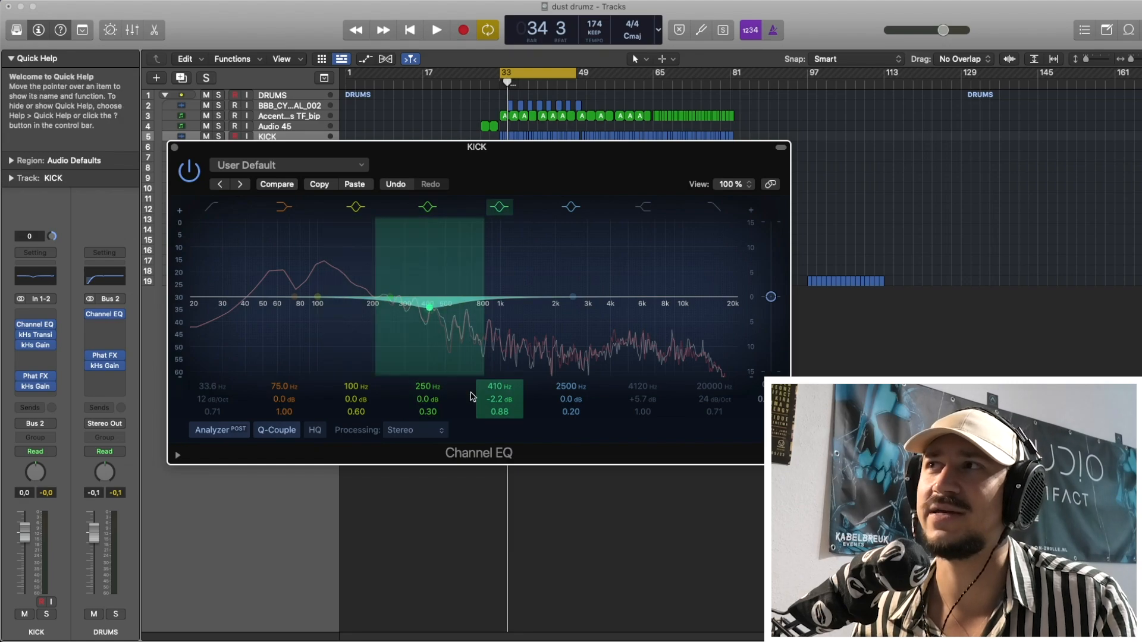
left_click_drag(481, 392, 480, 410)
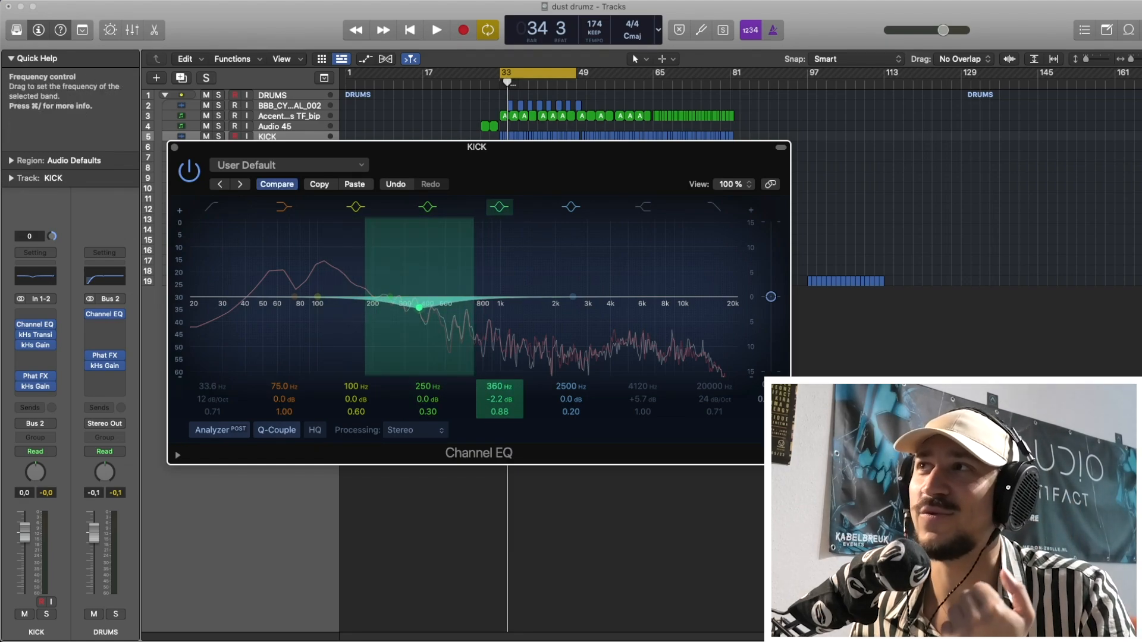